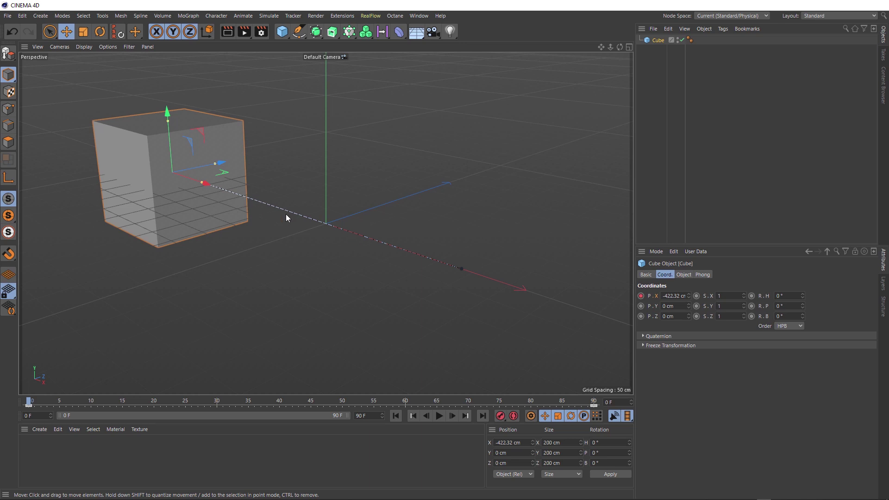
Switch both X-position keys of the cube to Linear interpolation in the F-Curve view.
click(439, 415)
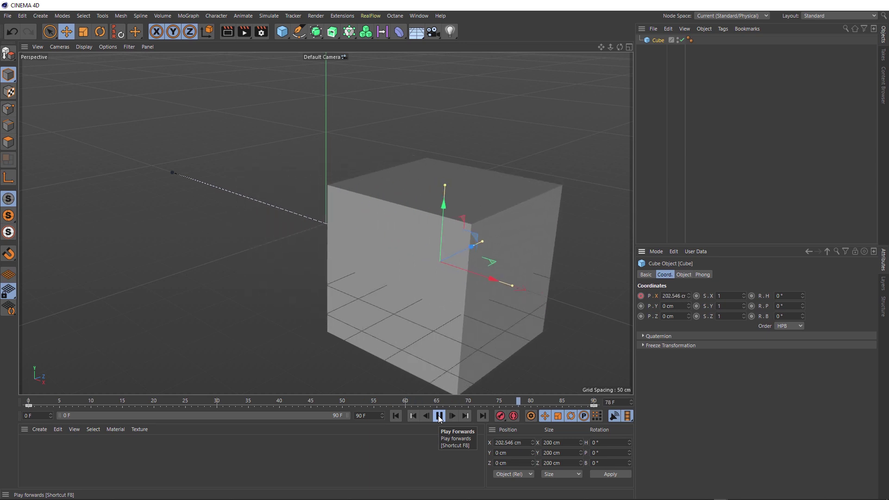
right_click(655, 296)
mouse_move(672, 300)
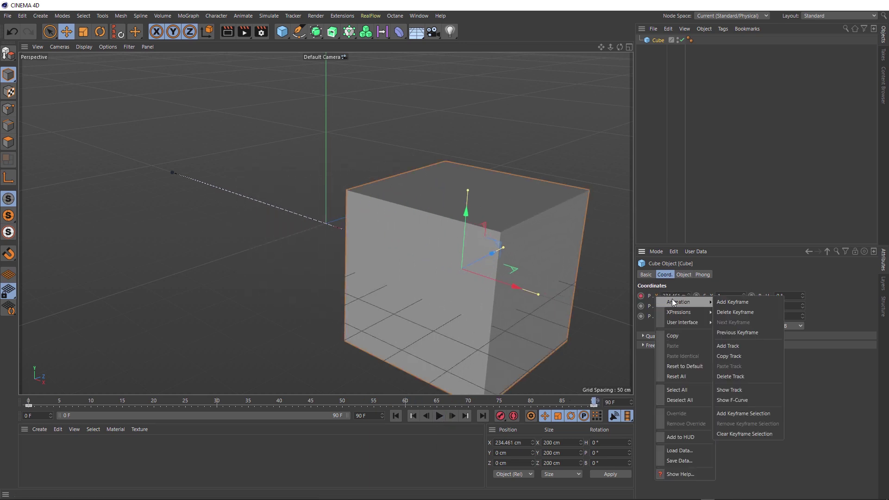
click(751, 399)
drag(730, 262, 329, 208)
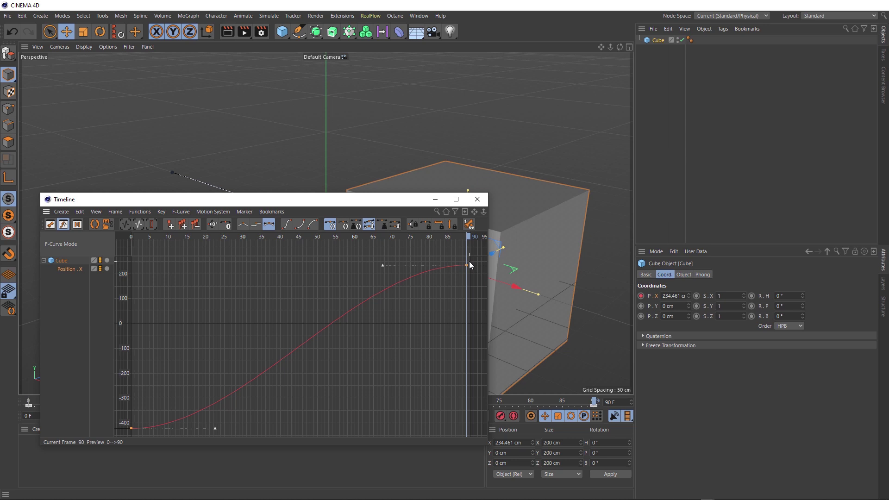
key(ctrl+a)
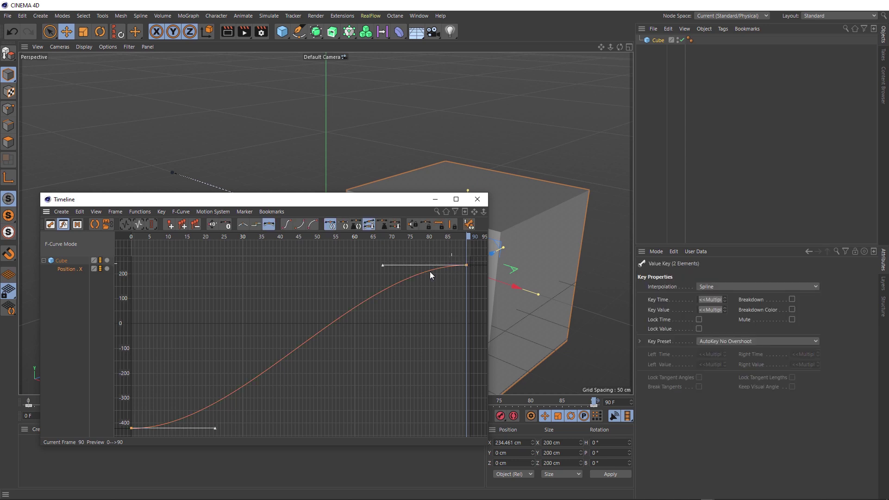
click(243, 224)
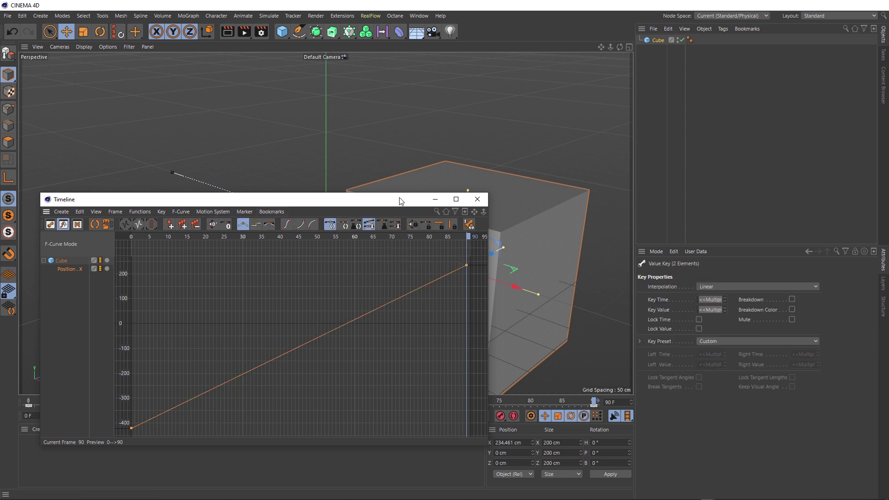
Replay the animation from frame 0 to confirm the cube slides at constant speed.
click(435, 199)
click(414, 417)
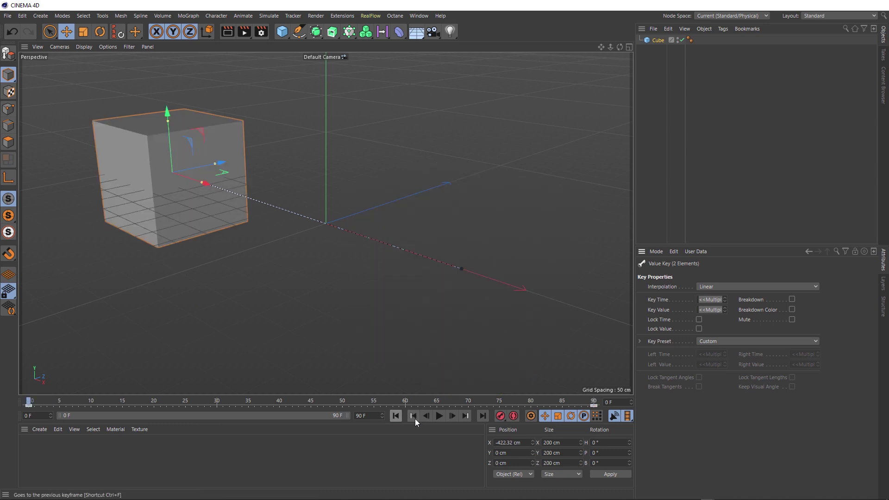
click(440, 416)
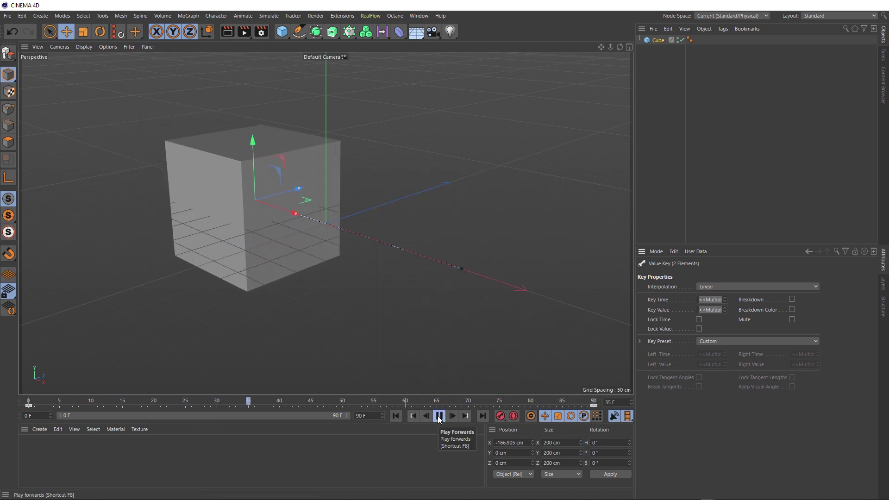
click(438, 416)
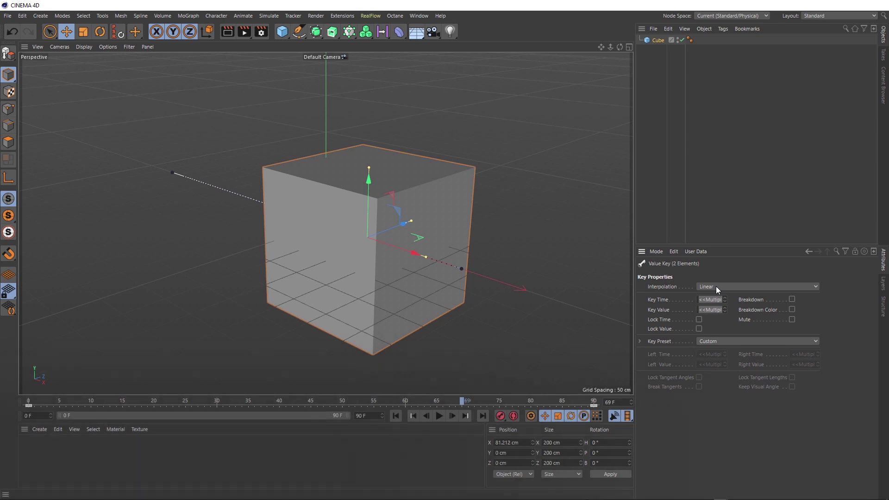
Set the project's default key interpolation to Linear in Project Settings.
key(ctrl+d)
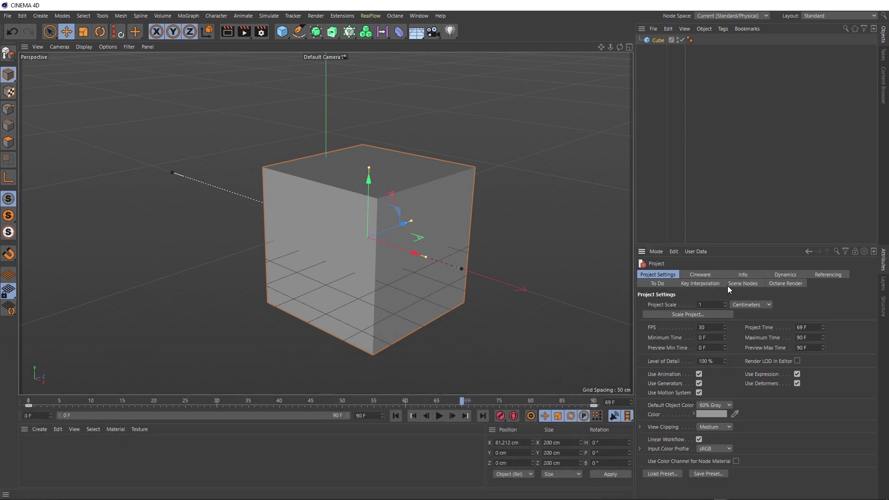
click(697, 284)
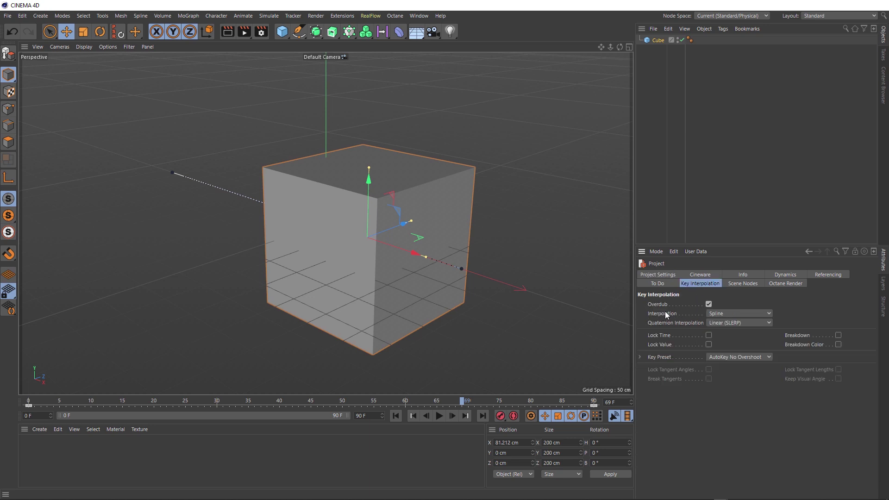
click(727, 313)
click(725, 335)
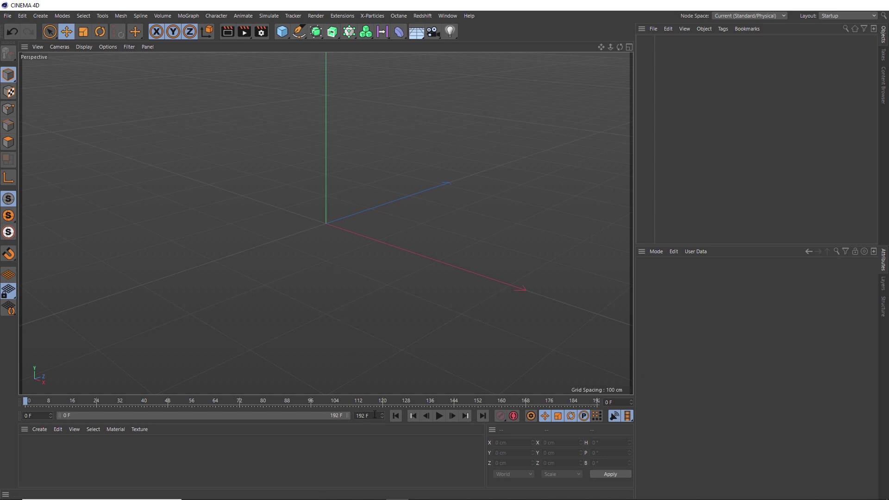
Extend the timeline end frame to 244 F.
click(358, 415)
text(244)
key(Return)
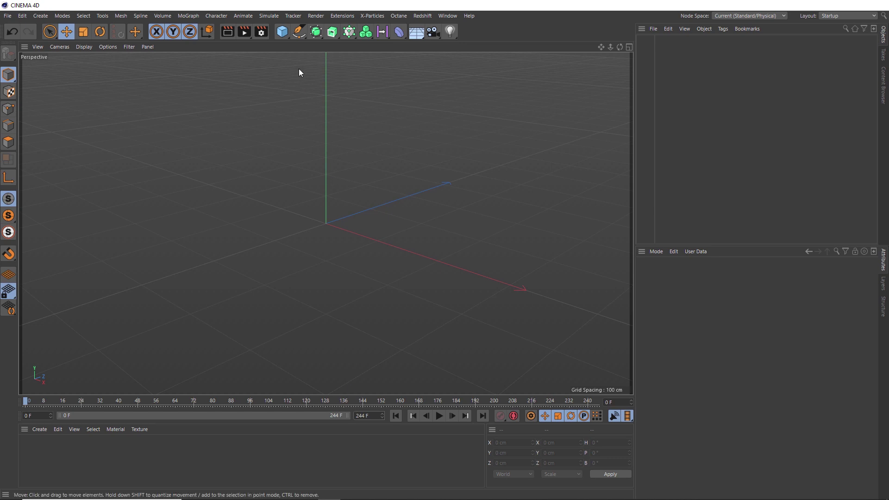
Add a cylinder shaped as a disc: radius 70 cm, height 20 cm, 72 rotation segments.
click(289, 33)
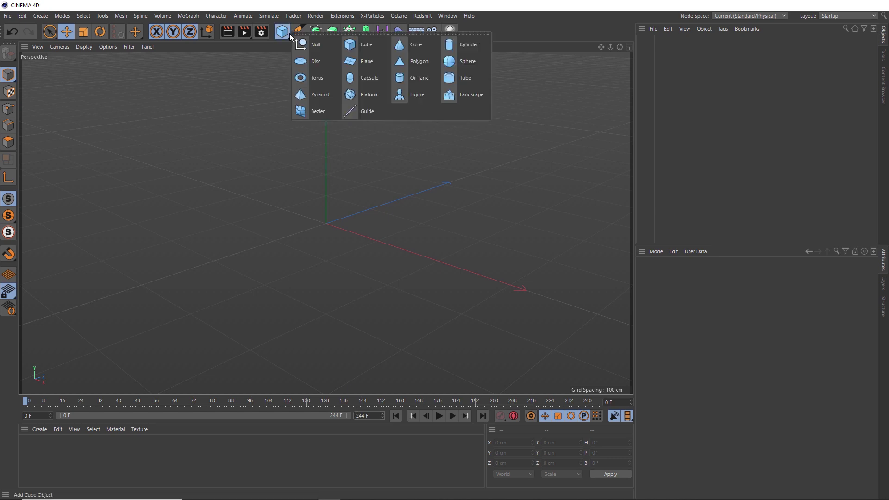
click(461, 46)
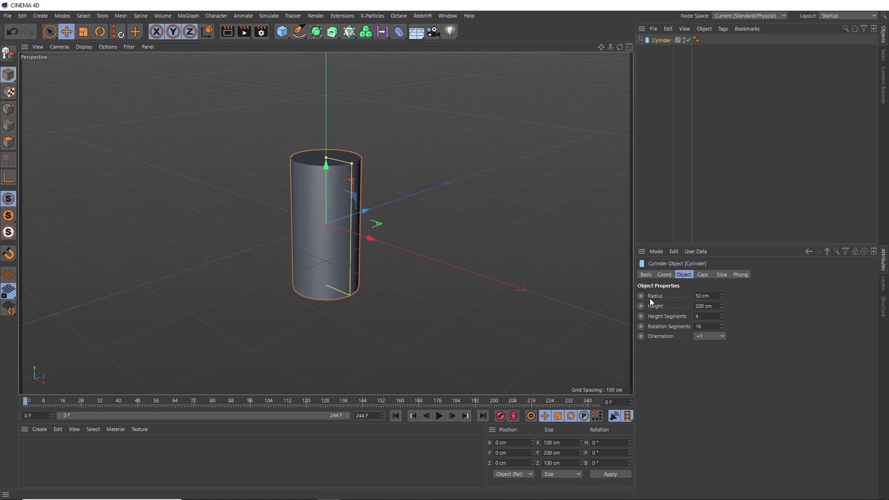
click(702, 296)
text(14)
text(0)
key(Return)
click(697, 306)
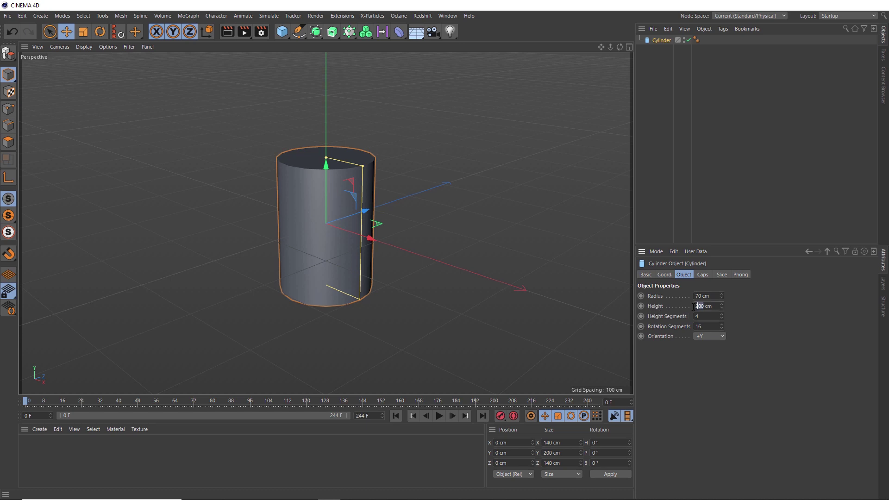
text(20)
key(Return)
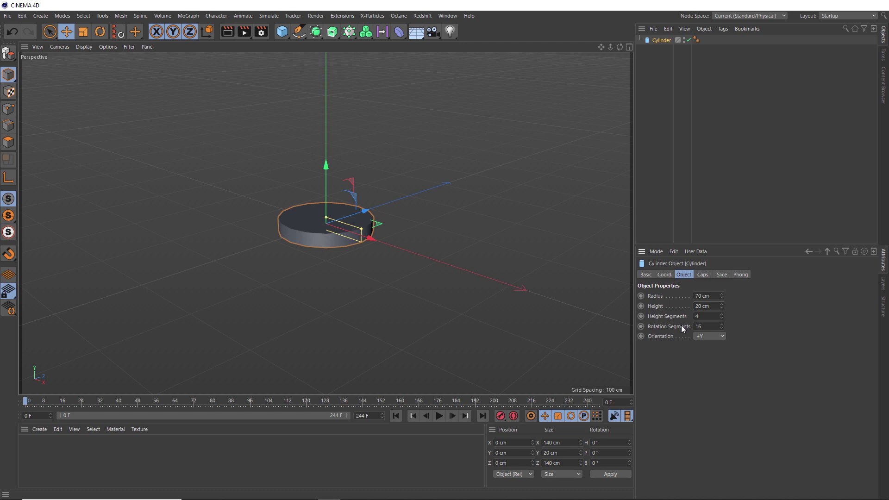
click(696, 327)
text(72)
key(Return)
scroll(351, 187, up, 8)
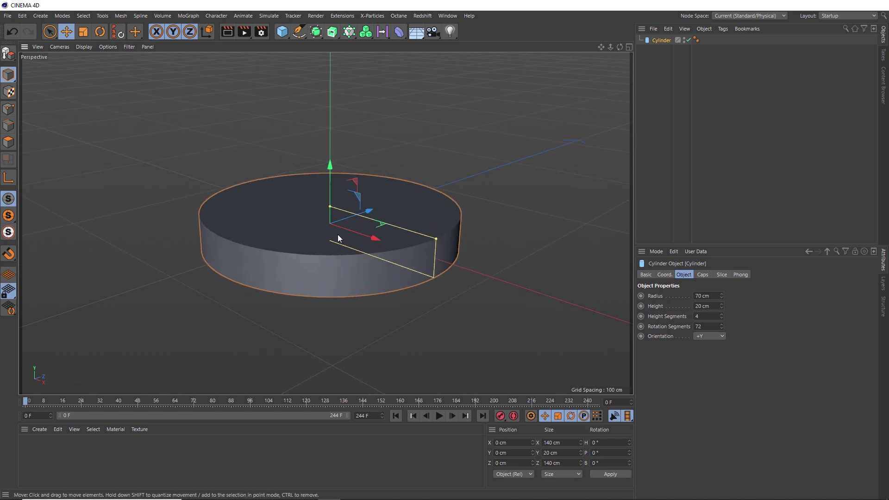
Add a Bend deformer under the cylinder with Size Y 60 cm and Keep Length on.
click(400, 33)
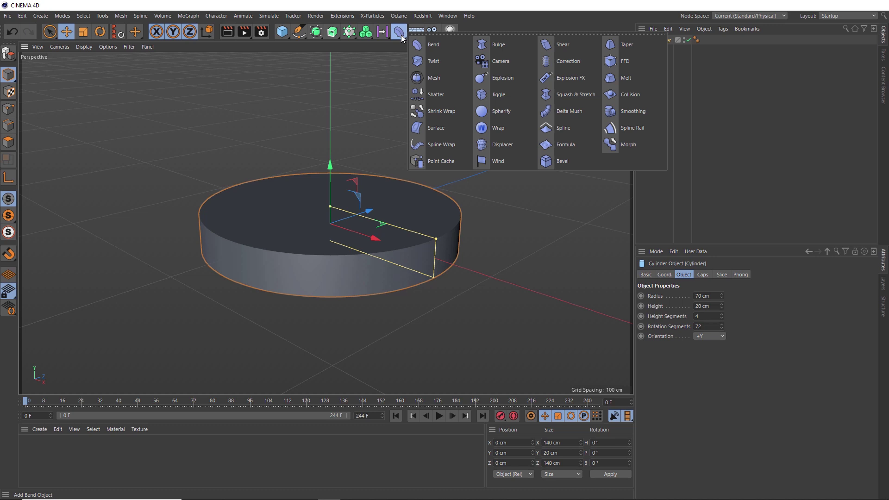
click(433, 44)
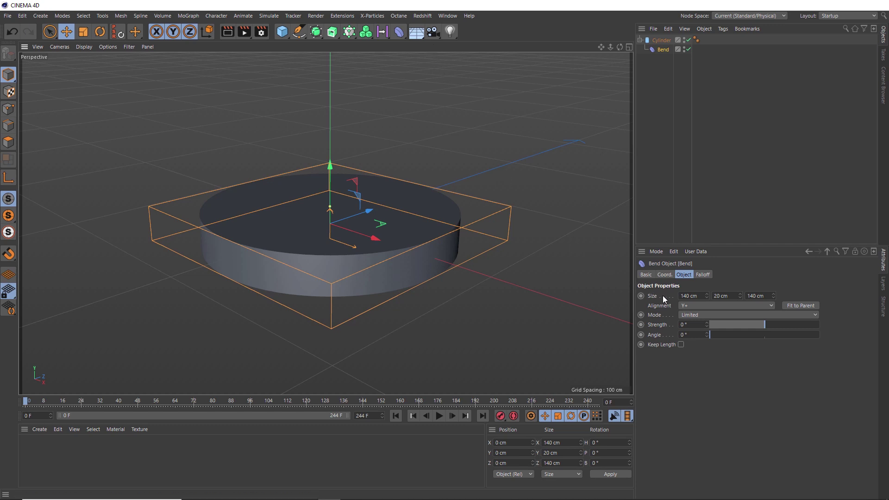
double_click(732, 296)
text(60)
key(Return)
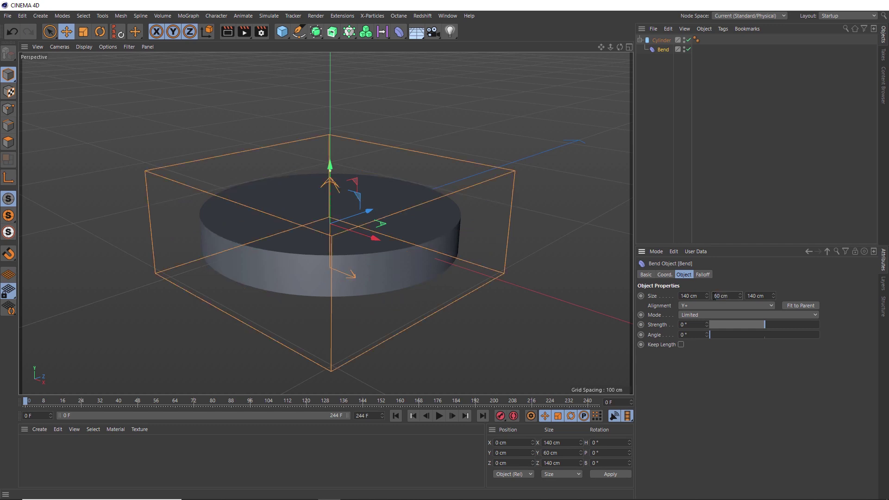
click(680, 345)
drag(760, 325, 777, 324)
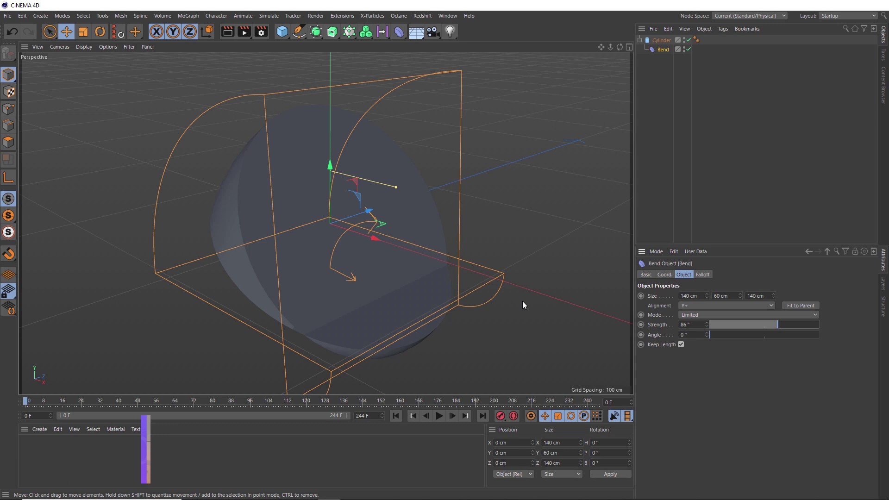
click(764, 325)
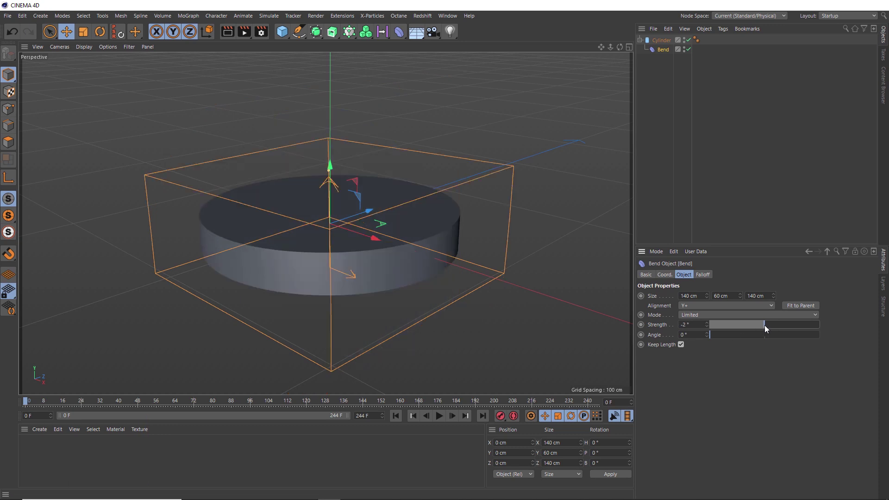
Rotate the Bend deformer -90° on H and B, and leave its strength at 0°.
click(665, 276)
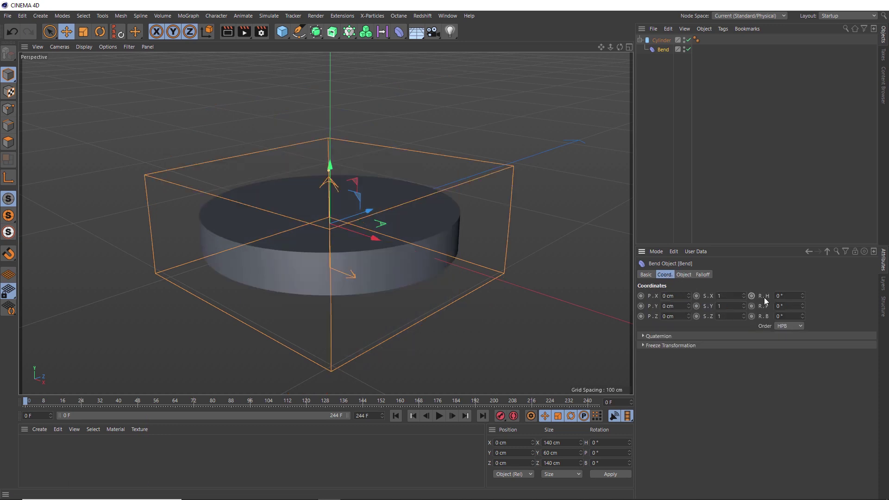
double_click(780, 296)
text(-90)
double_click(785, 316)
text(-90)
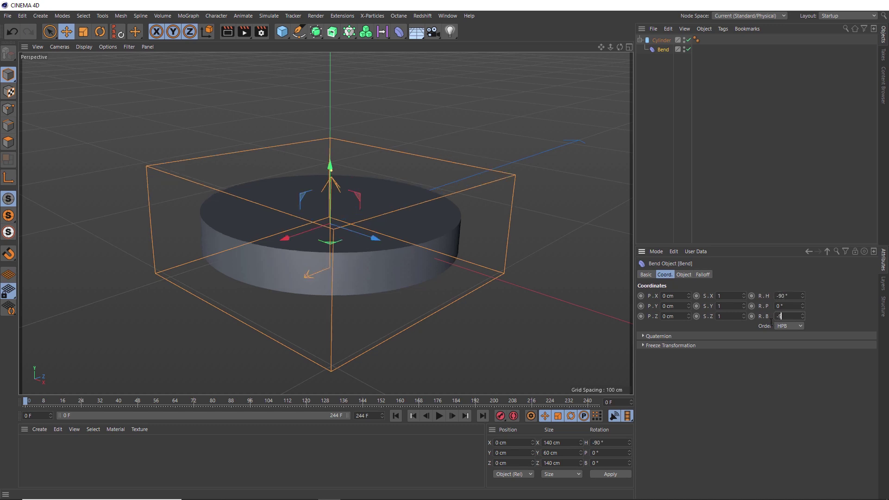
key(Return)
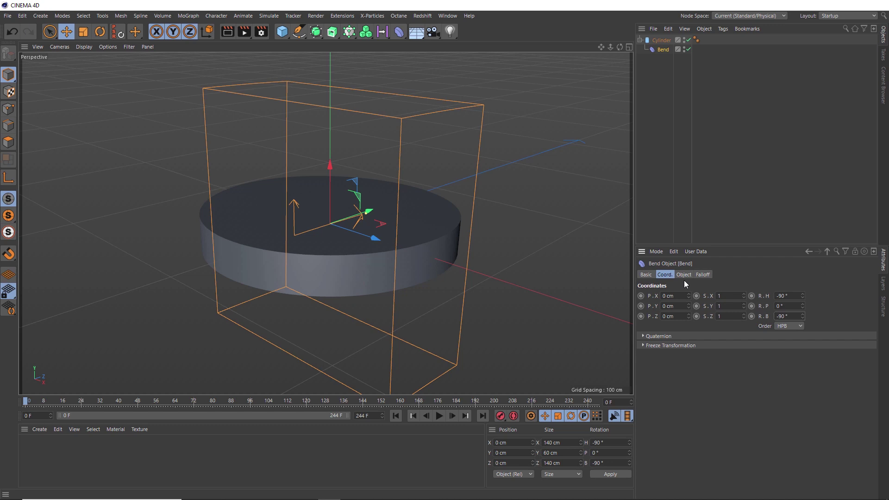
click(680, 273)
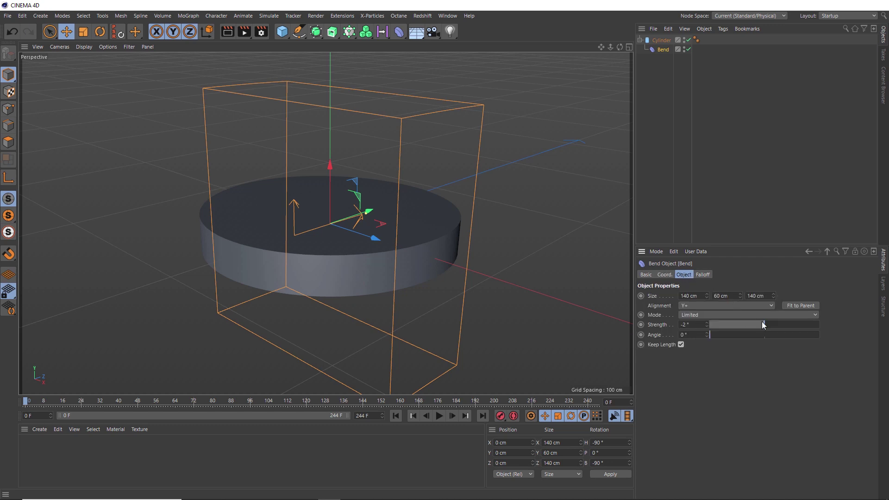
mouse_move(763, 323)
mouse_down()
mouse_move(799, 324)
mouse_move(763, 322)
mouse_move(780, 323)
mouse_up()
click(679, 325)
text(0)
key(Return)
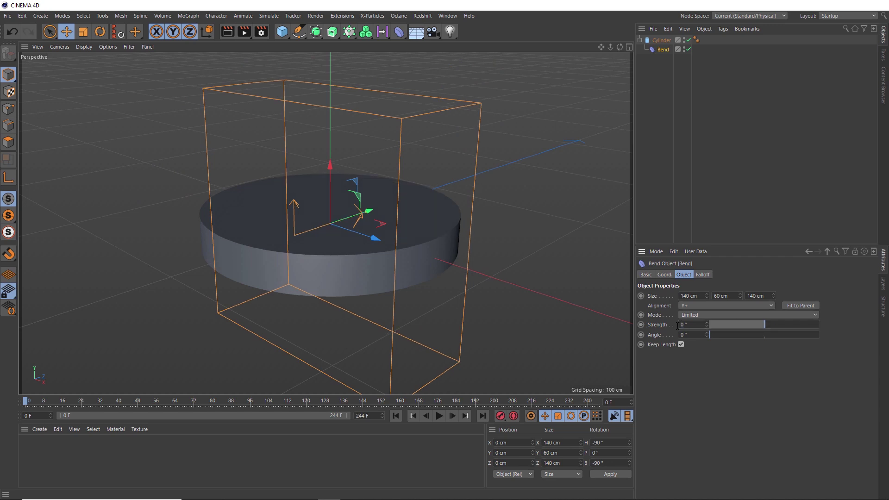
Rename the cylinder to Cover and hide it and the Bend in the viewport.
double_click(663, 41)
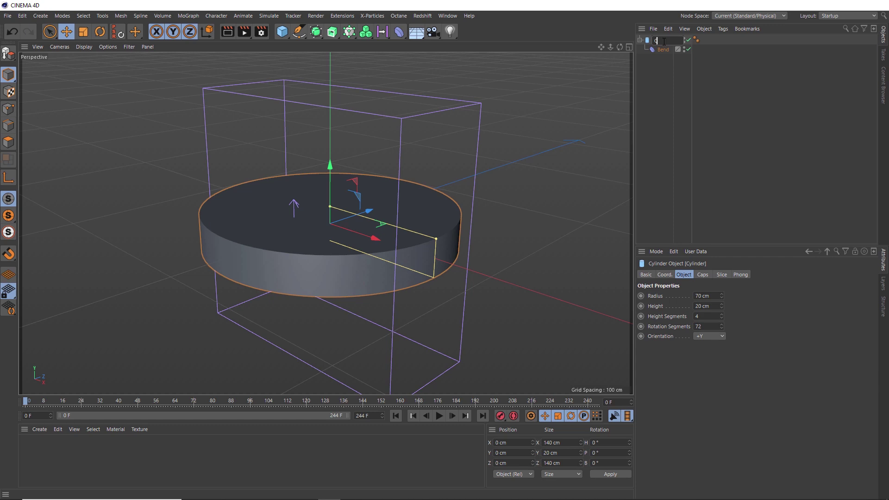
text(Cover)
key(Return)
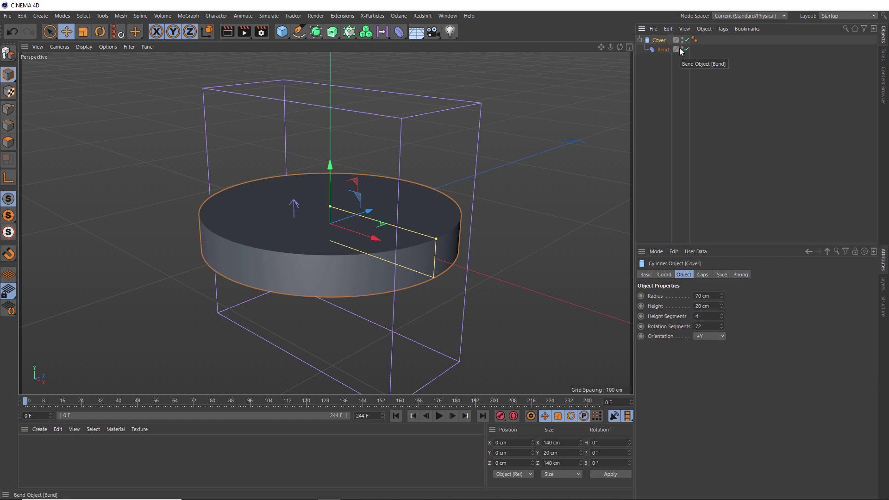
click(683, 48)
click(682, 40)
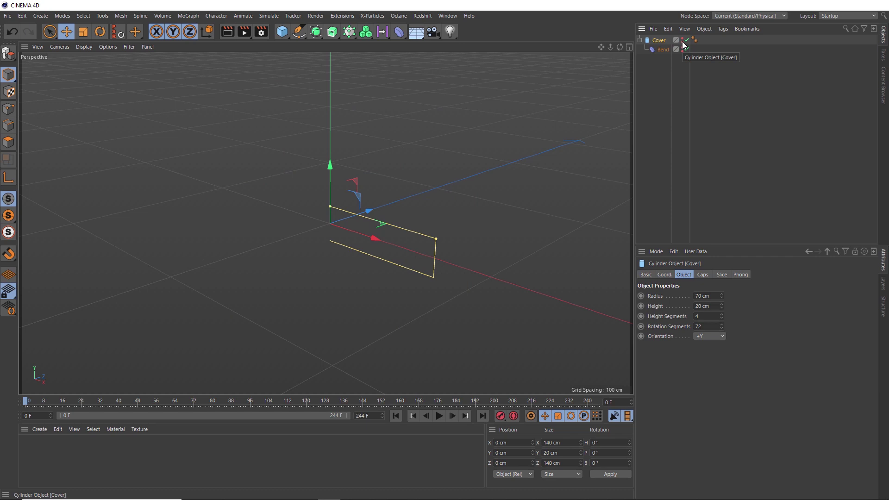
Add a Helix spline and lay it on the XZ plane.
click(297, 35)
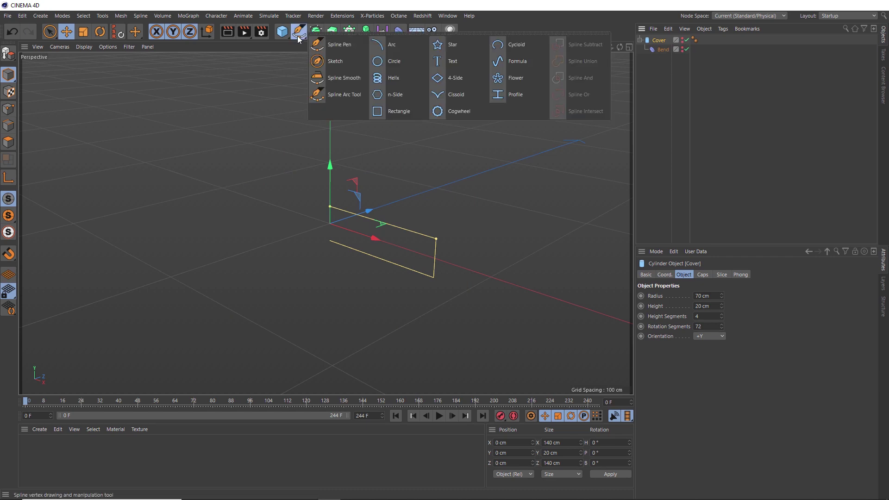
click(393, 83)
scroll(352, 169, down, 3)
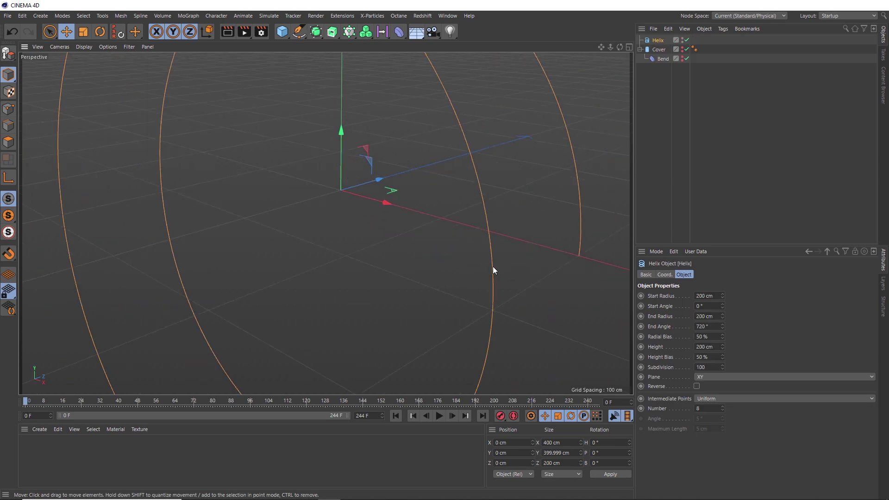
click(699, 376)
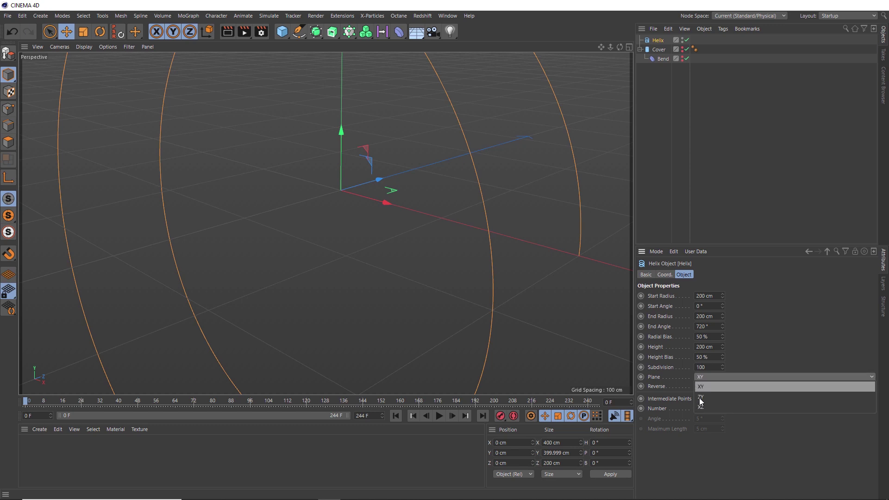
click(701, 407)
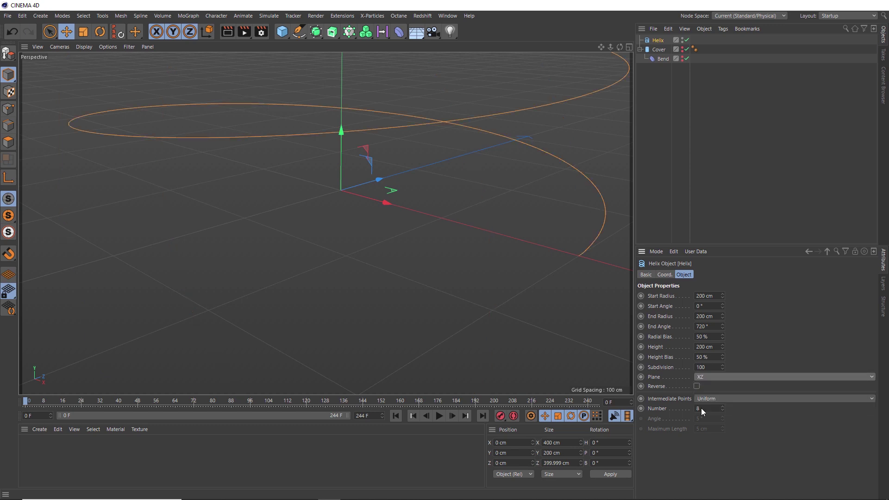
Set the helix start radius and height both to 0 cm.
click(698, 296)
text(0)
key(Return)
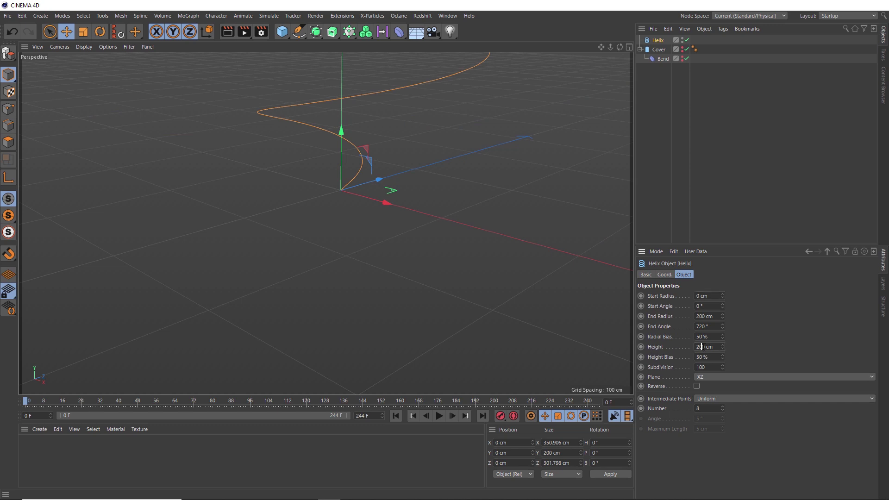
click(701, 347)
text(0)
key(Return)
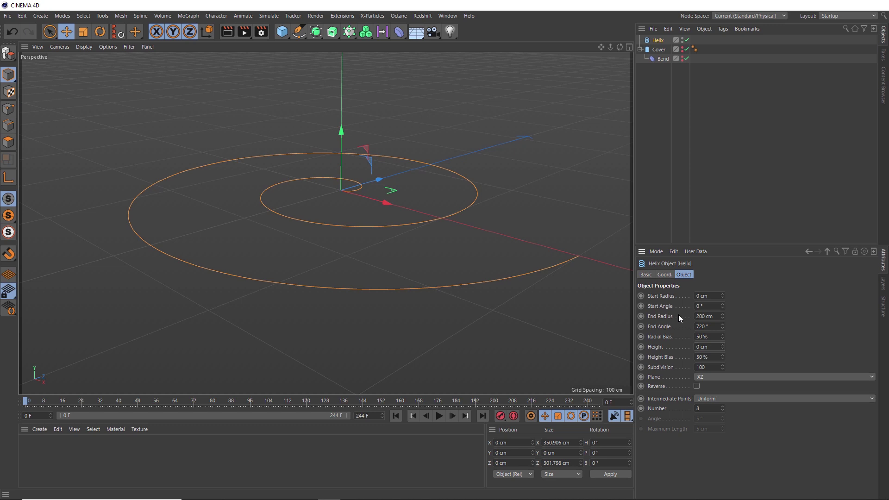
Set the helix end radius to 60 cm and end angle to 1080°.
click(690, 316)
text(00)
key(Return)
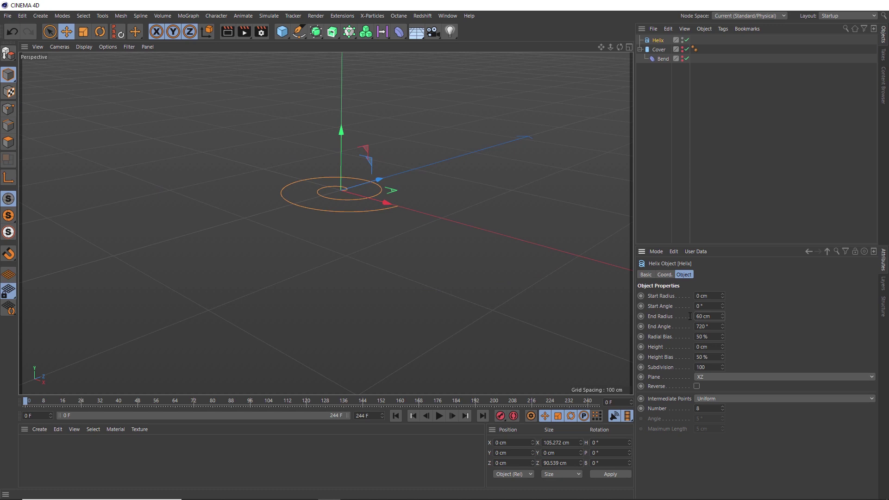
click(707, 326)
text(1080)
key(Return)
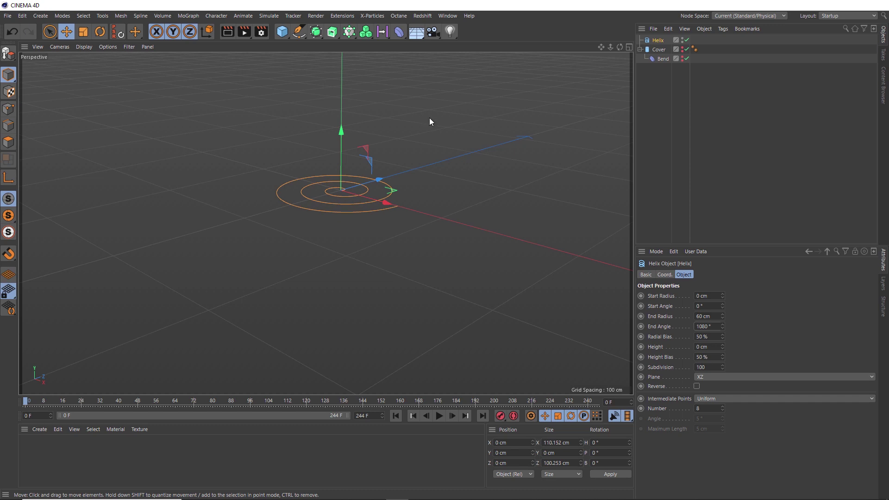
click(348, 32)
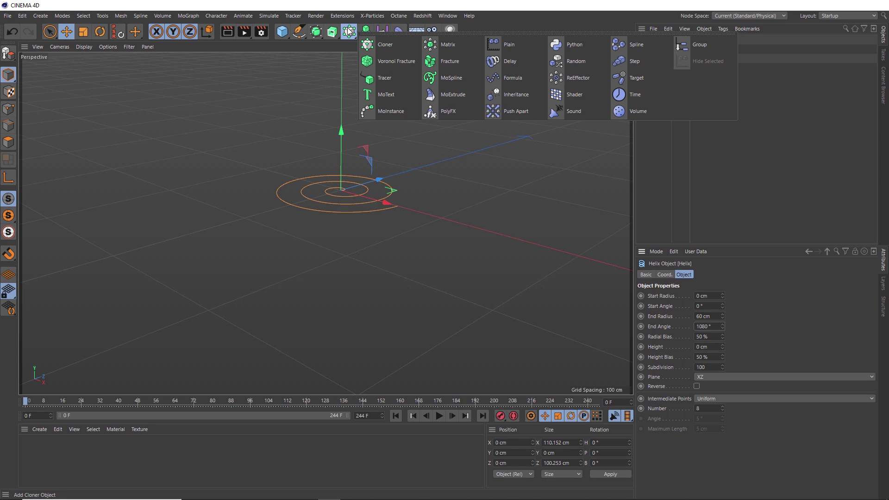
Add a Matrix in Object mode using the Helix as its source object.
click(447, 45)
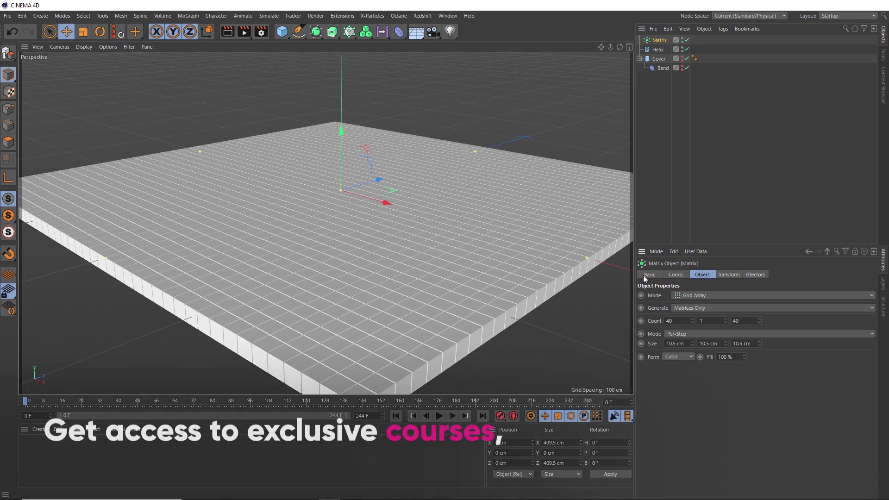
click(678, 296)
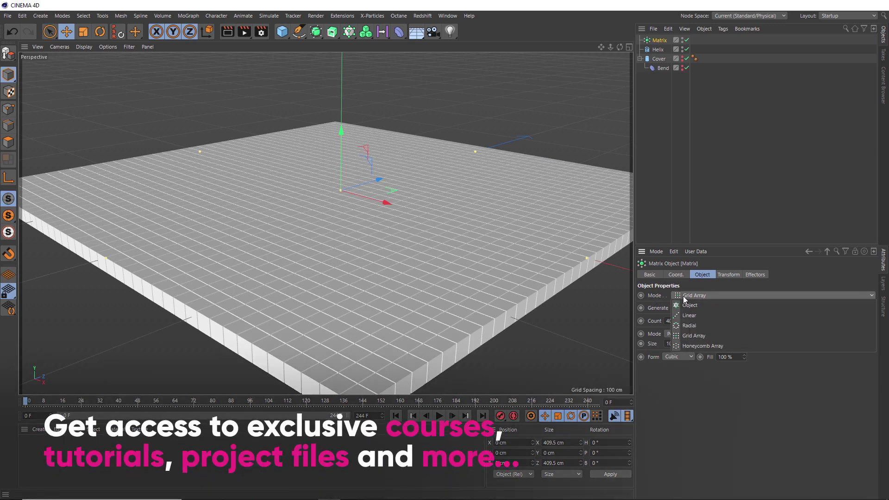
click(687, 305)
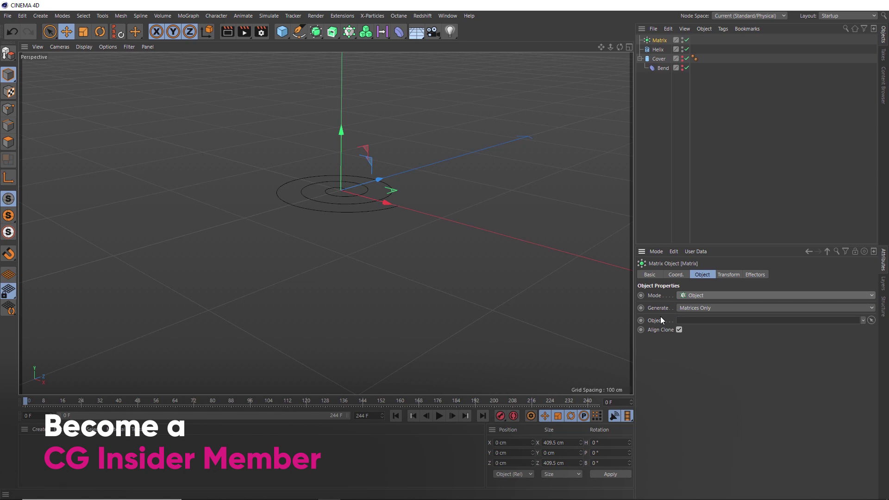
drag(659, 48, 694, 326)
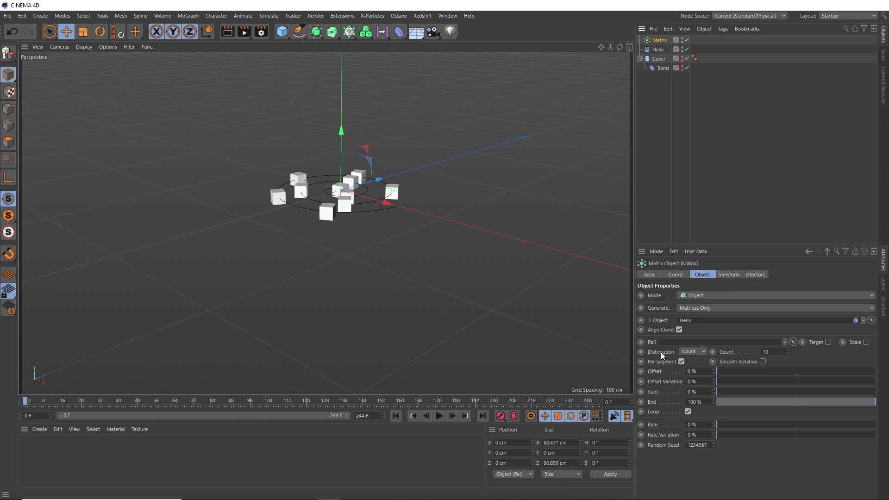
Distribute 400 Matrix clones evenly along the helix, then duplicate the Matrix.
click(691, 352)
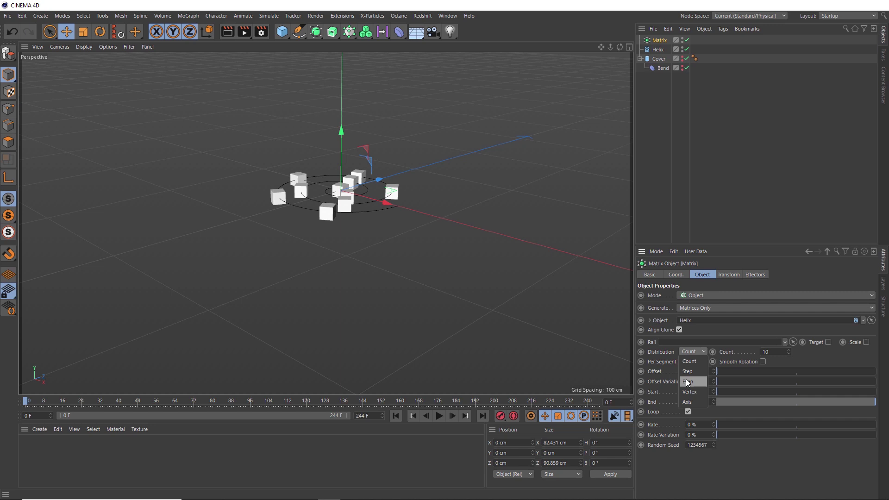
click(688, 382)
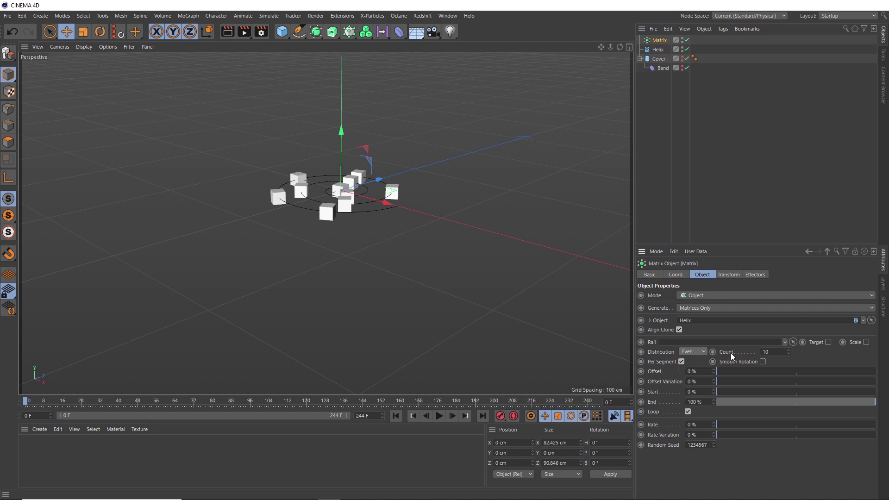
click(761, 352)
text(400)
key(Return)
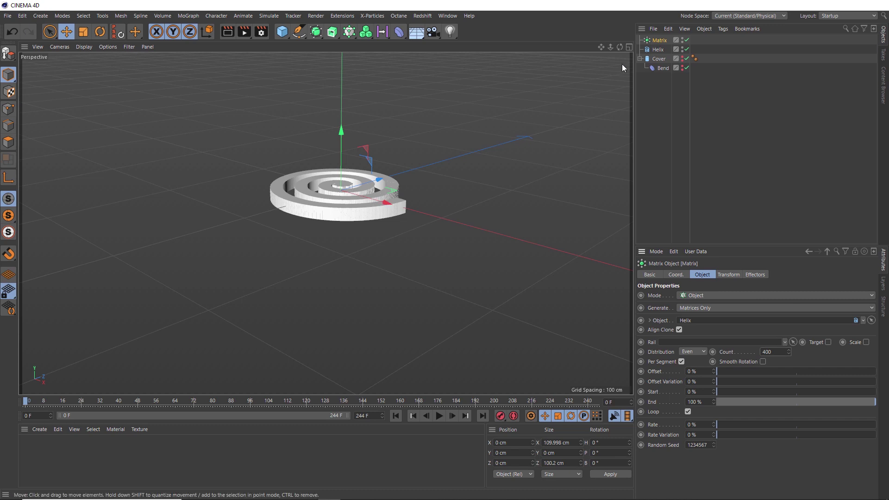
drag(660, 41, 658, 40)
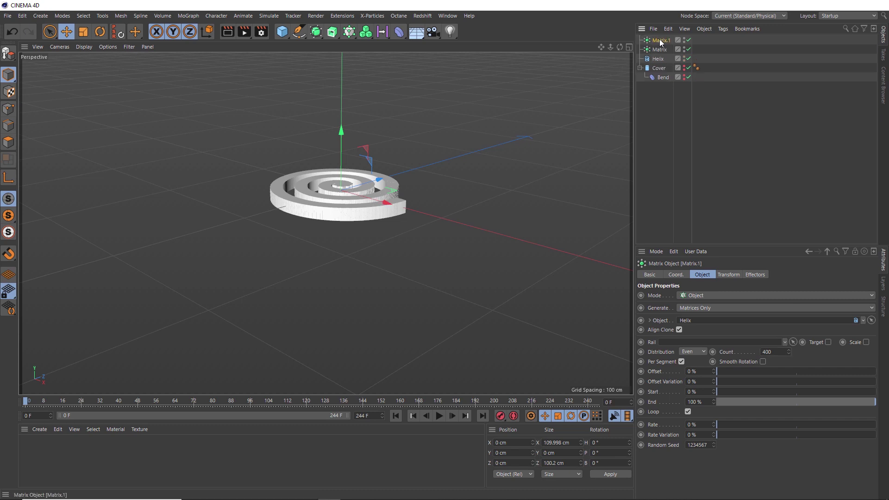
double_click(660, 40)
Rename the Matrix copy to Line and switch it to Linear mode.
key(BackSpace)
text(Line)
key(Return)
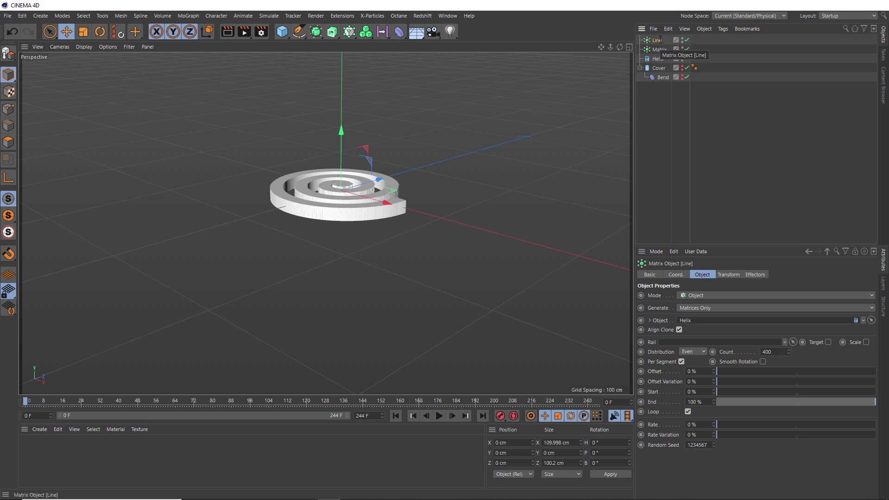
click(694, 295)
click(694, 316)
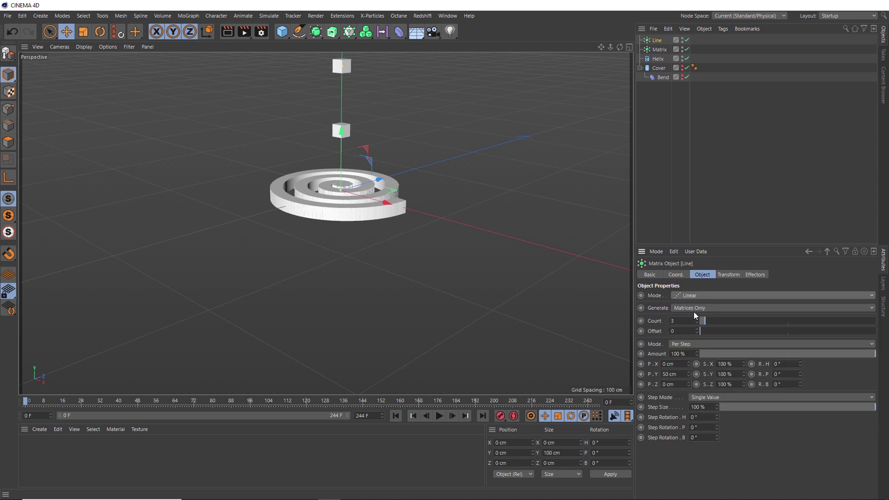
Space the Line clones 4 cm apart on P.Y with a count of 400.
click(668, 373)
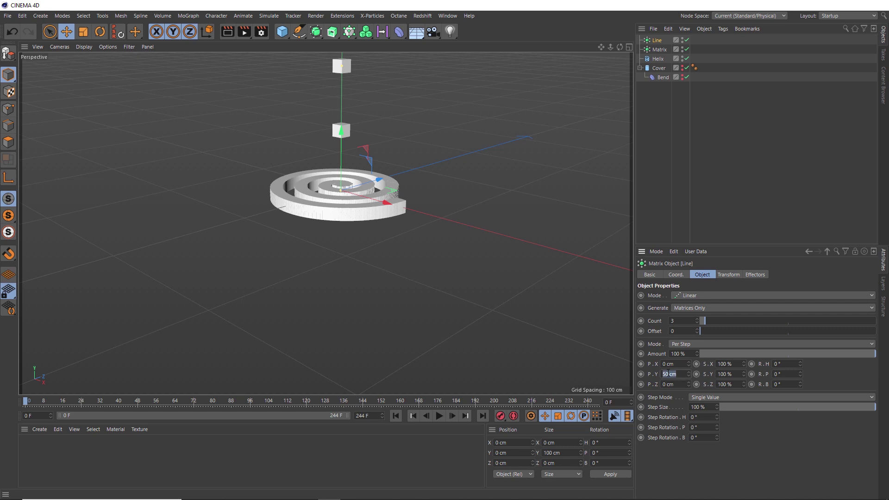
text(4)
key(Return)
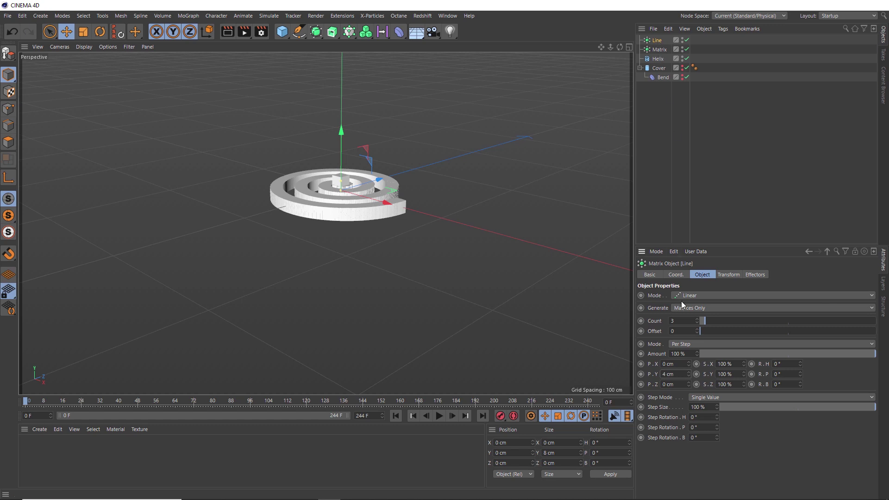
click(670, 321)
text(400)
key(Return)
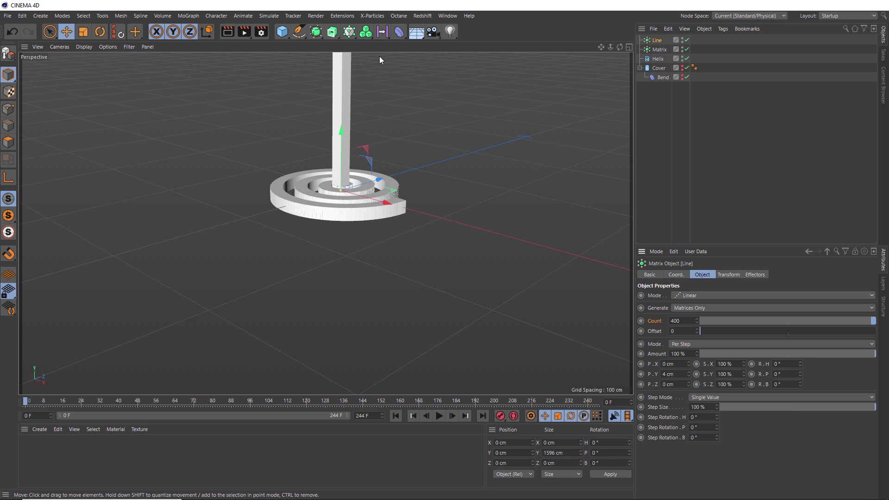
Add an Inheritance effector sourced from Matrix with Morph Motion Object on, and hide Matrix.
click(348, 33)
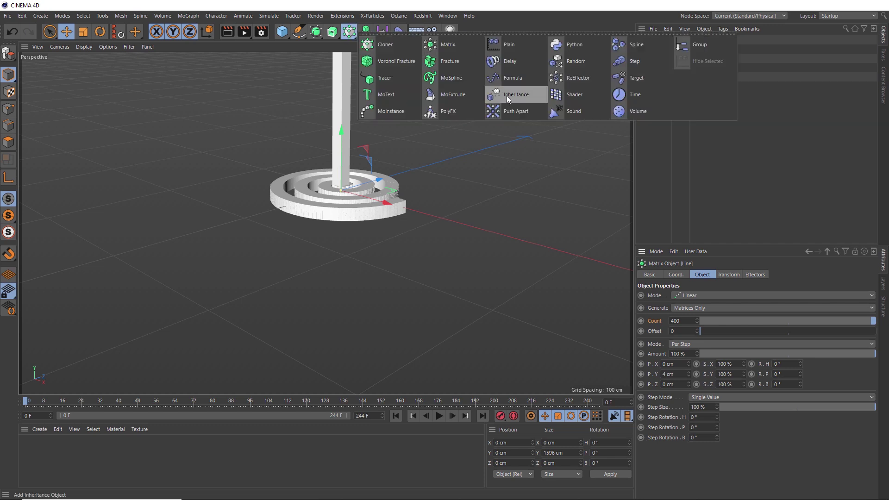
click(521, 97)
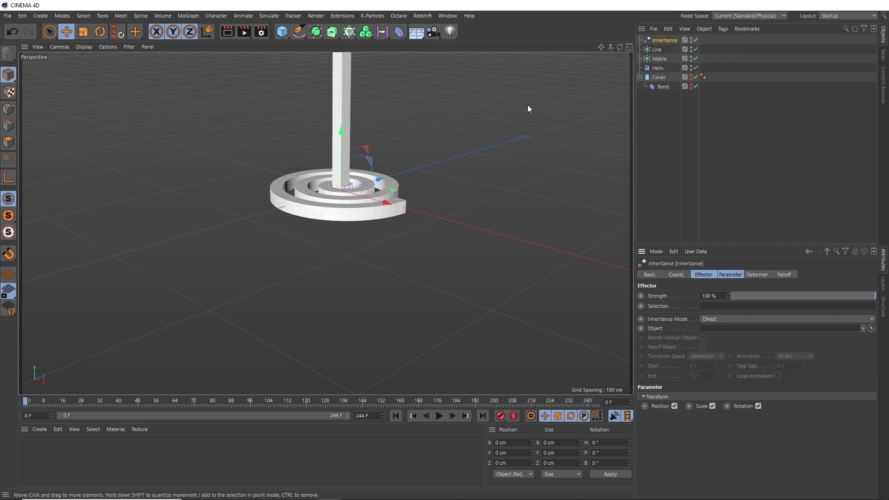
click(701, 276)
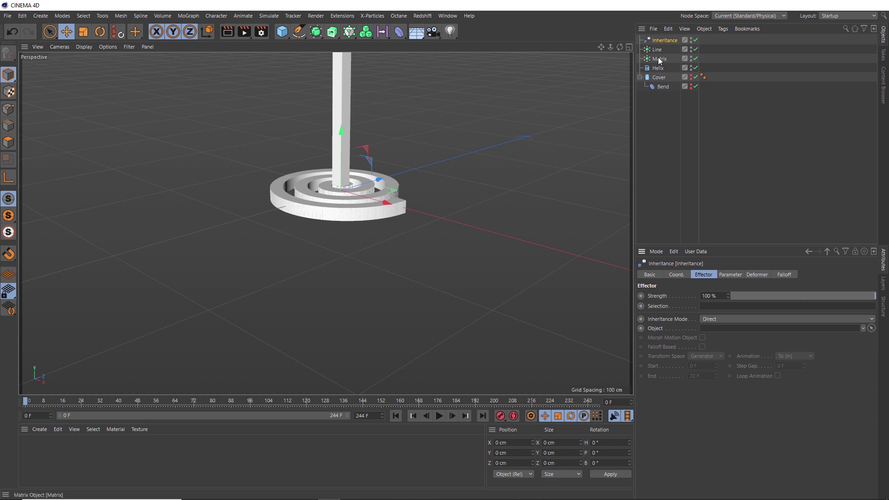
drag(659, 61, 717, 328)
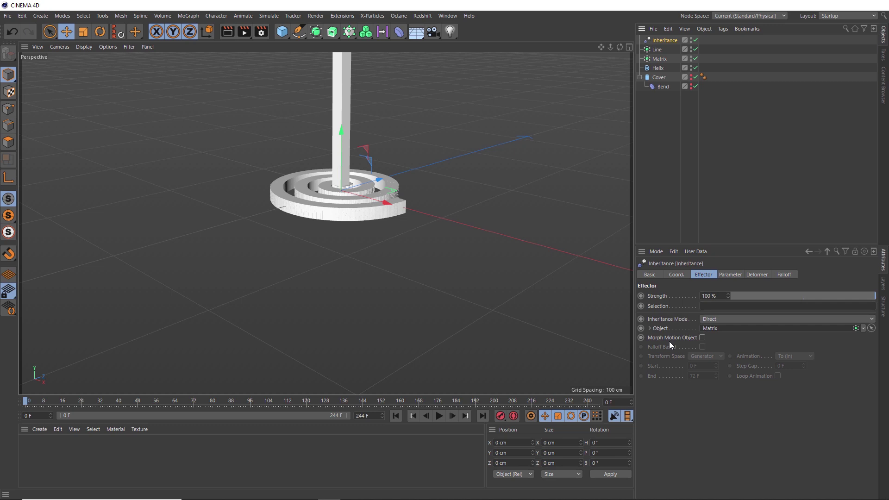
click(702, 338)
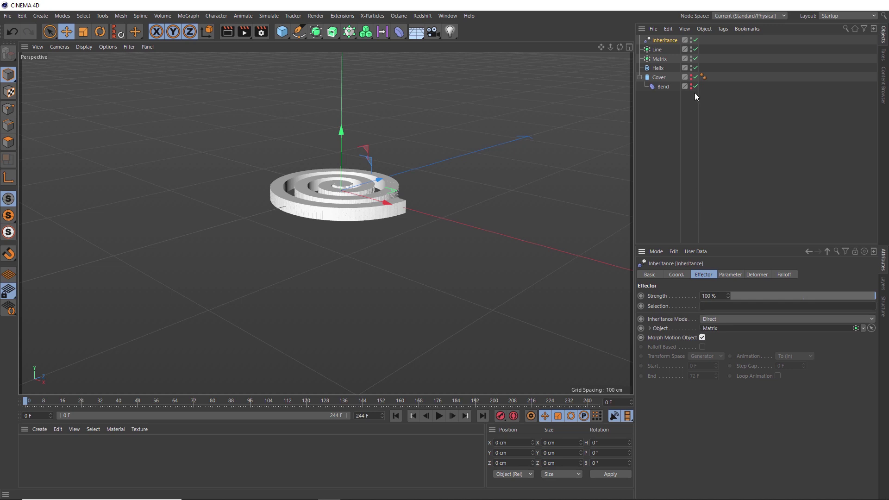
double_click(691, 57)
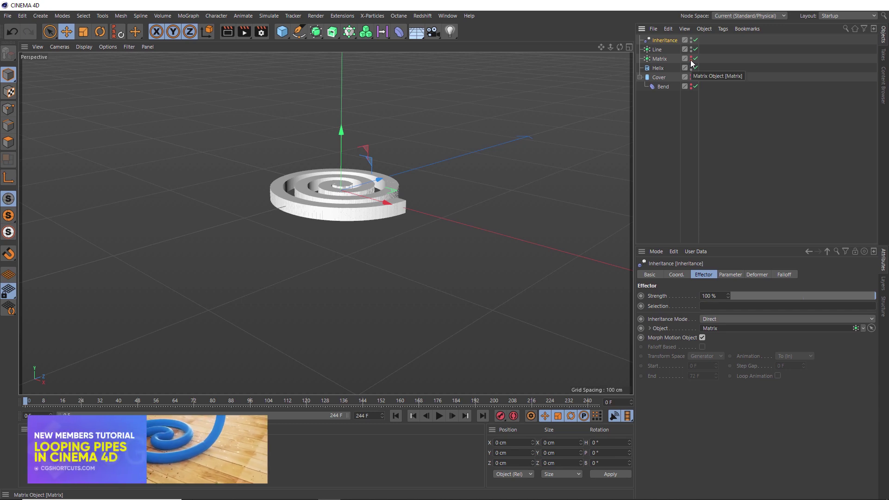
drag(831, 298, 875, 297)
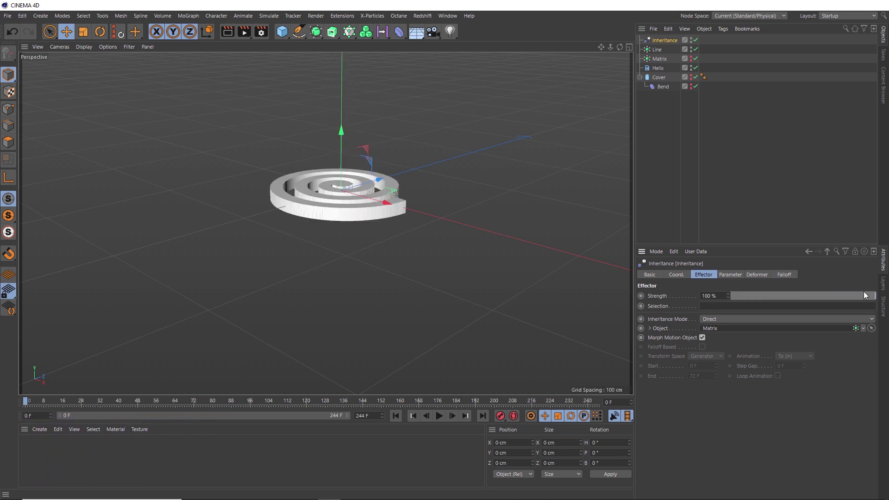
Add a Linear Field to the Inheritance falloff, 85 cm long, pointing along Y−.
click(785, 274)
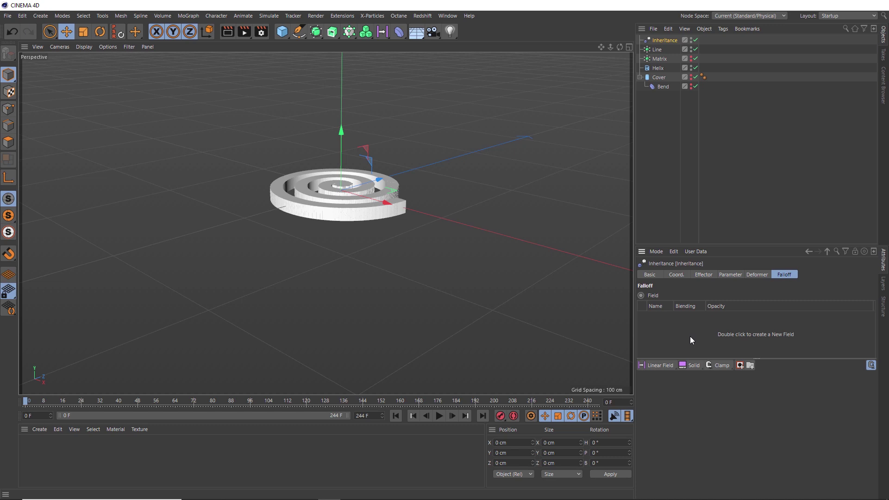
click(668, 365)
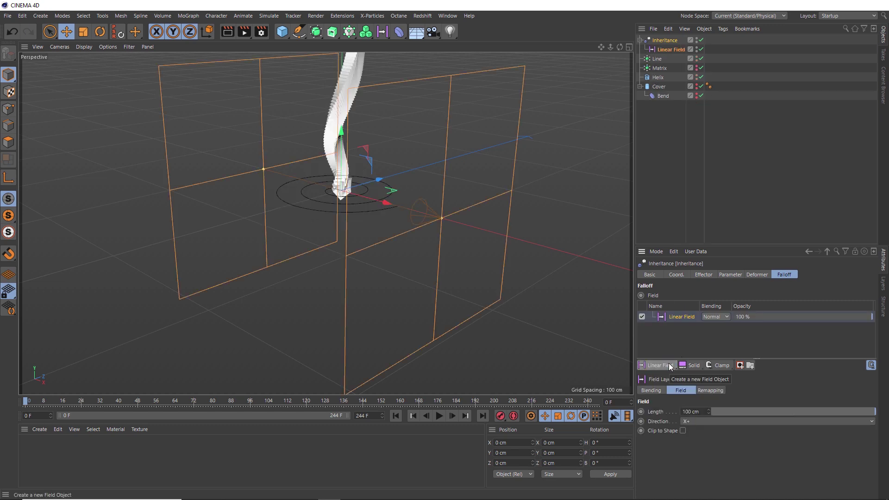
click(685, 411)
text(85)
key(Return)
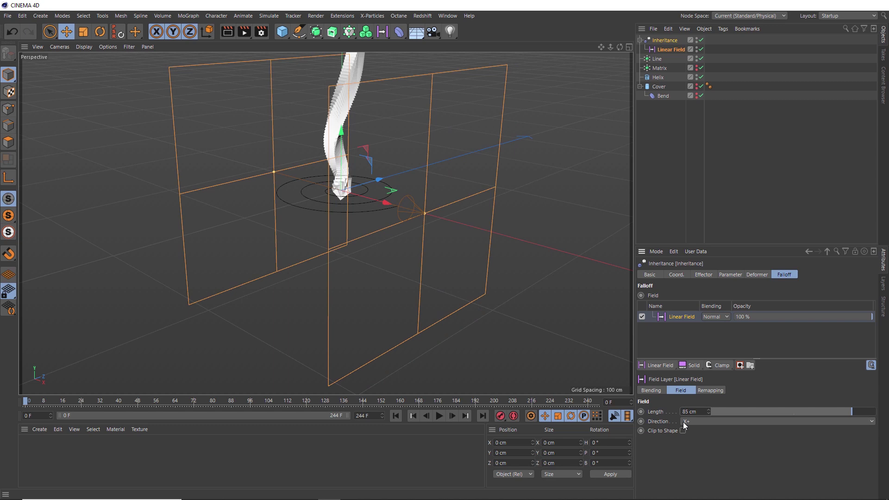
click(685, 422)
click(684, 462)
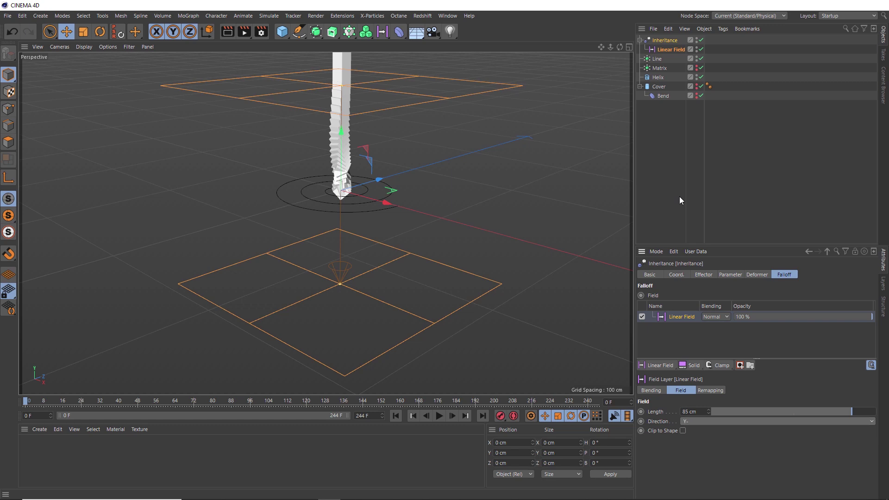
Raise the Linear Field's P.Y position to 98 cm.
click(664, 51)
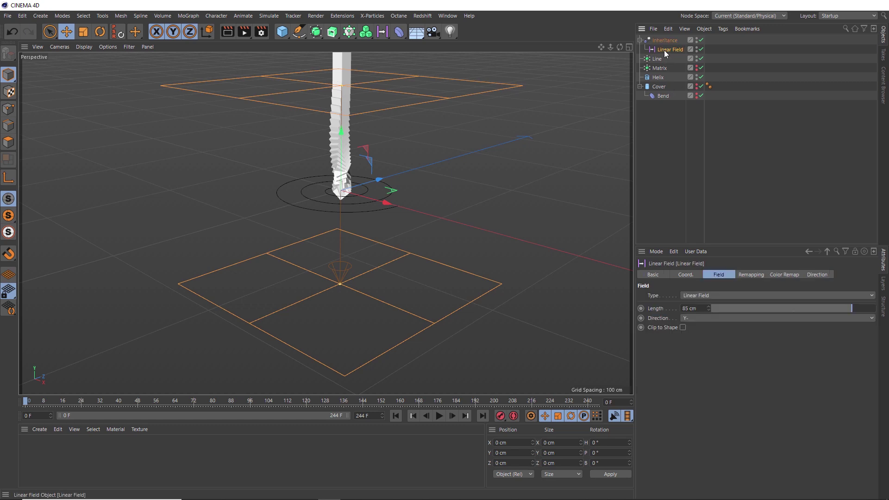
click(686, 275)
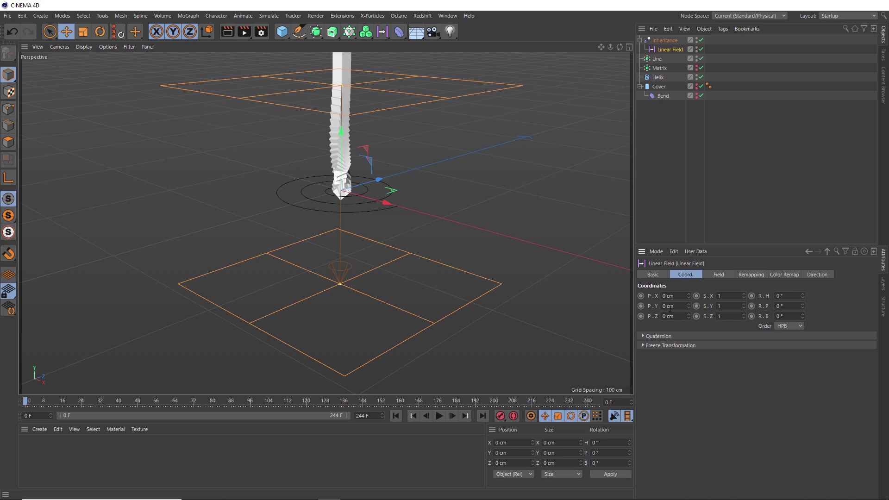
drag(679, 308, 661, 306)
text(98)
key(Return)
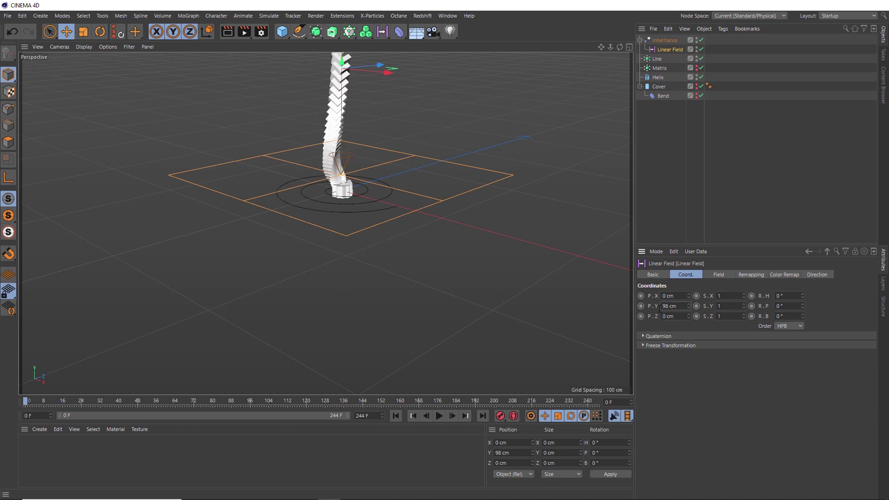
Set the Line matrix's Y offset to 224 cm at frame 0.
click(657, 59)
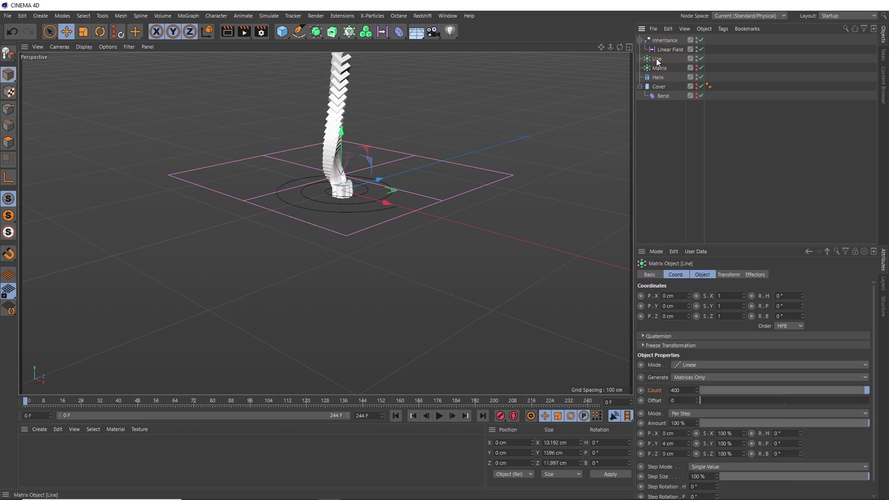
click(729, 275)
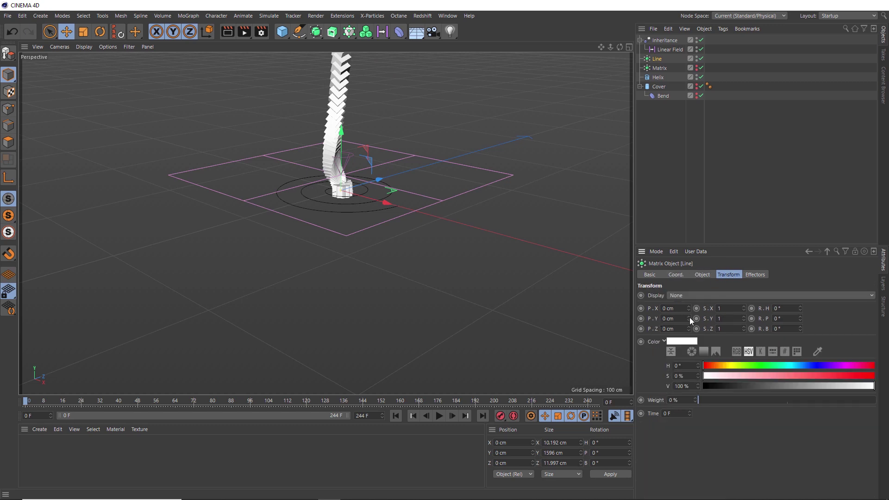
mouse_move(688, 318)
mouse_down()
mouse_move(692, 301)
mouse_move(692, 326)
mouse_move(692, 306)
mouse_up()
key(ctrl+z)
double_click(670, 318)
text(224)
key(Return)
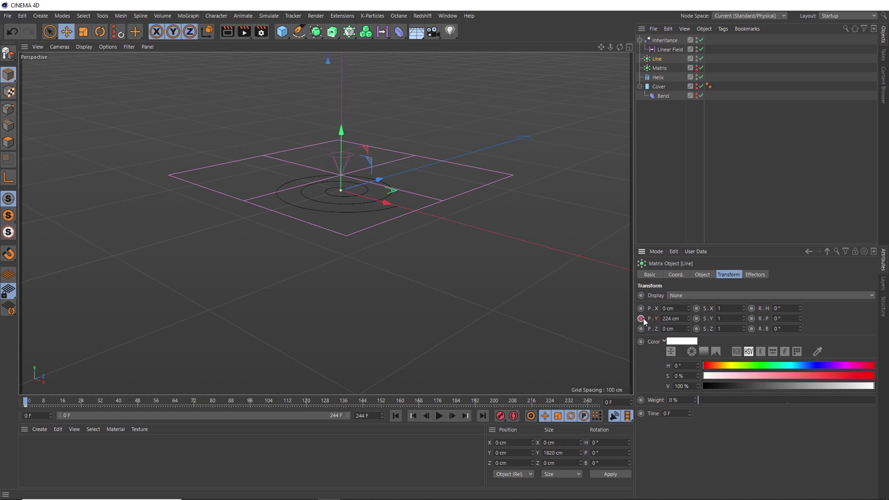
Set the Line matrix's Y offset to -1610 cm at frame 120.
click(304, 401)
click(681, 318)
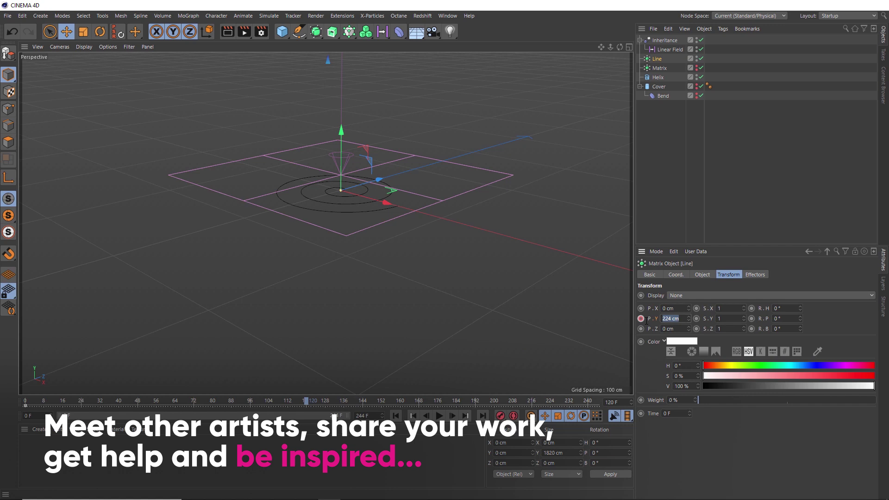
key(BackSpace)
text(-1610)
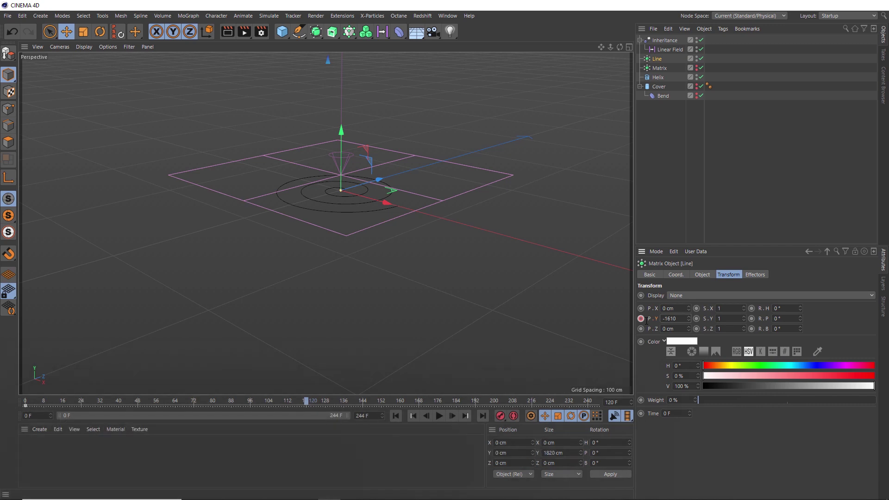
key(Return)
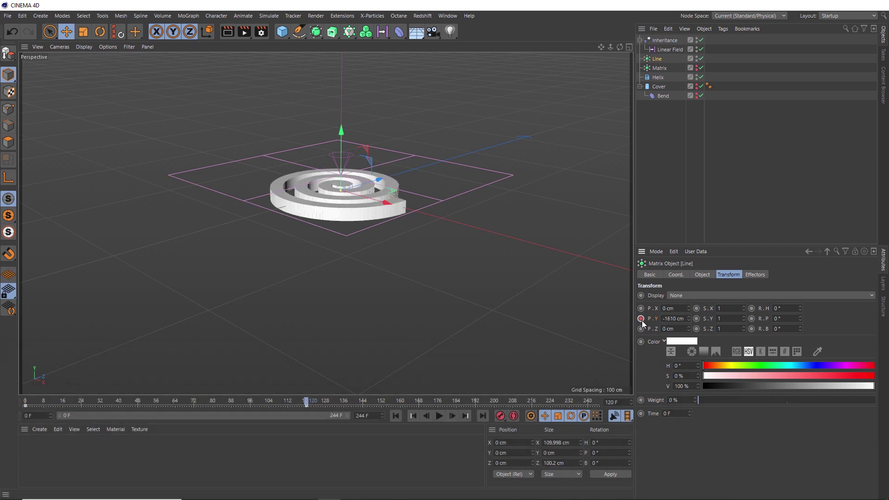
Play the animation from the start to check the clones descend.
click(396, 416)
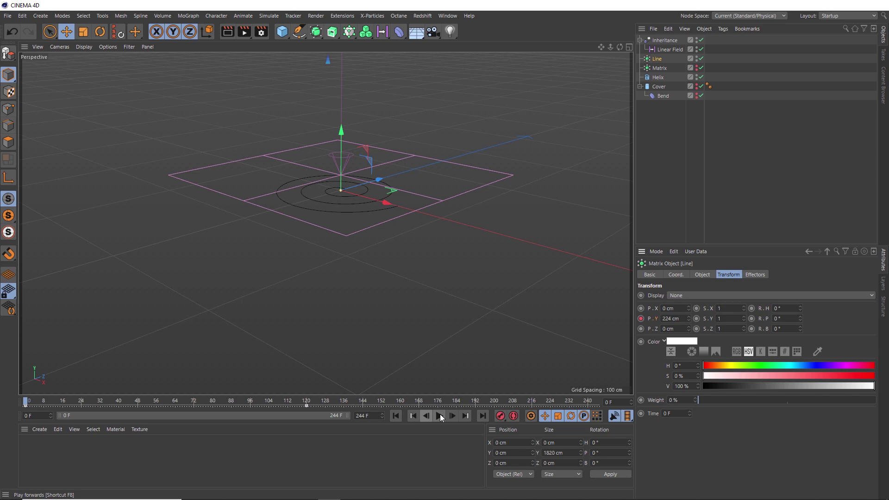
click(439, 416)
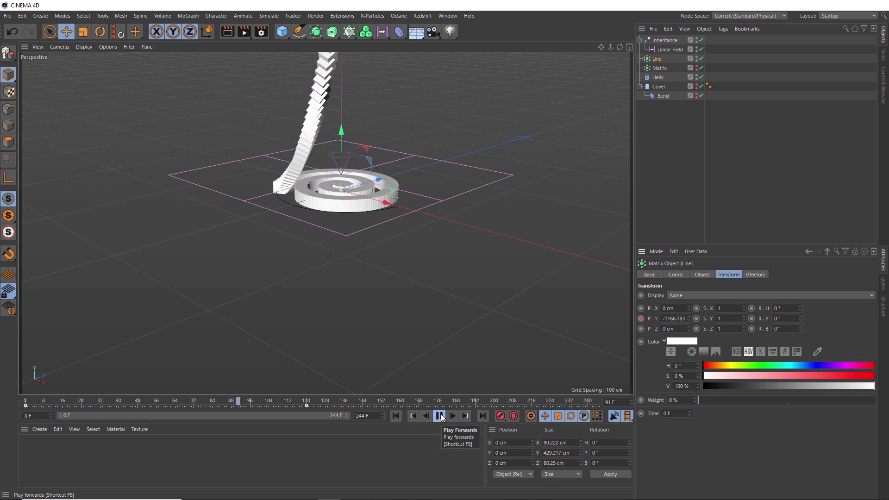
click(441, 416)
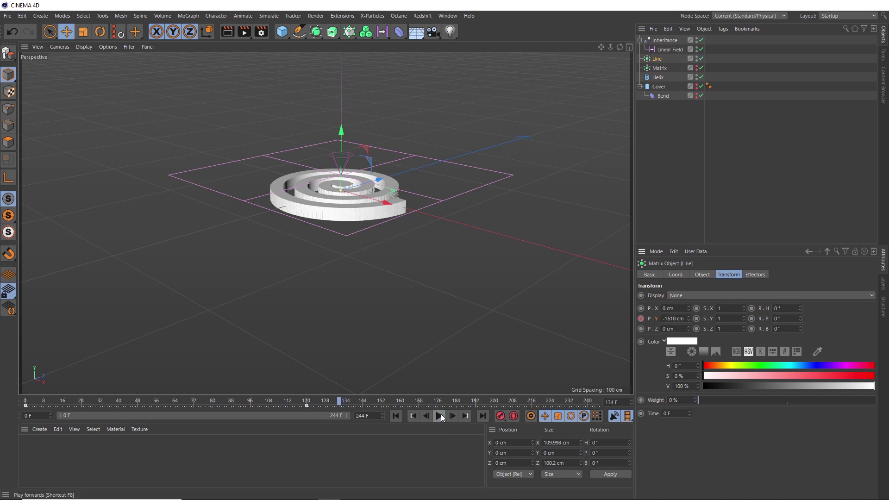
click(399, 417)
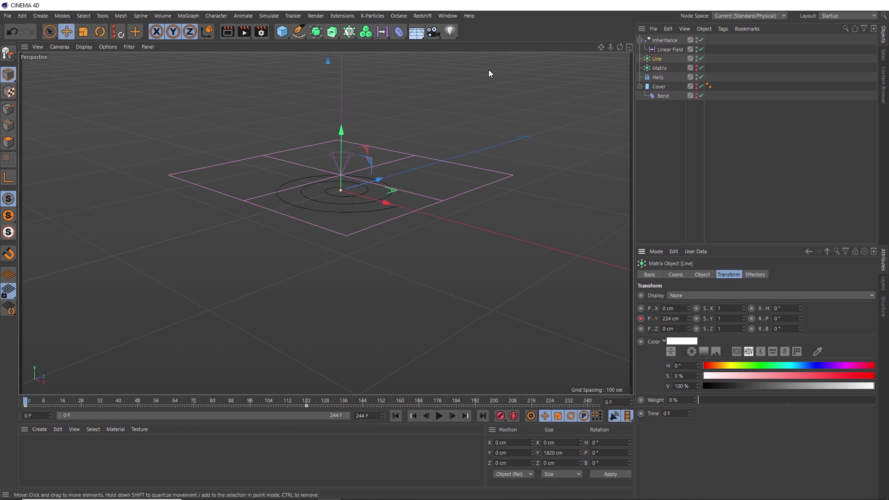
Add a Tracer object with Tracing Mode set to Connect All Objects.
click(349, 31)
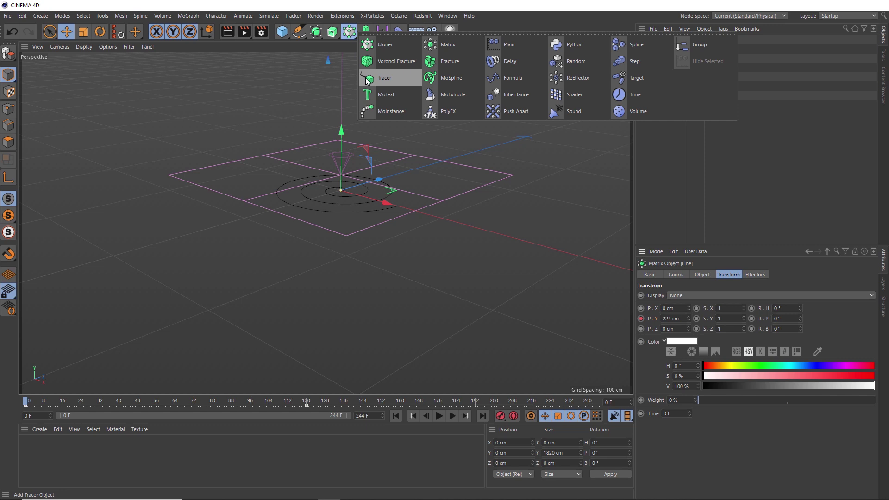
click(385, 79)
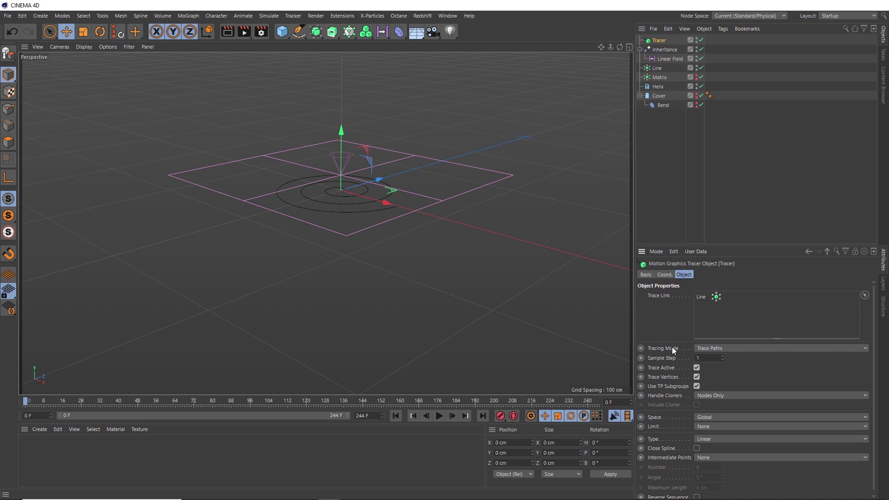
click(703, 347)
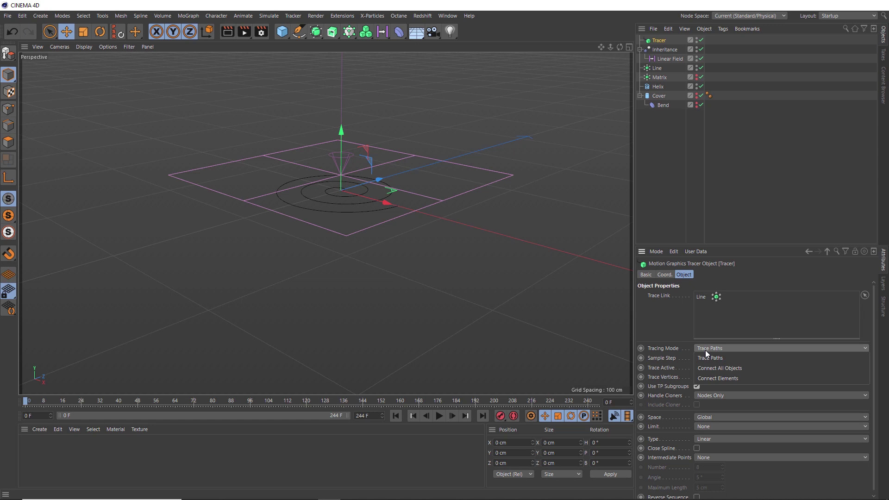
click(708, 366)
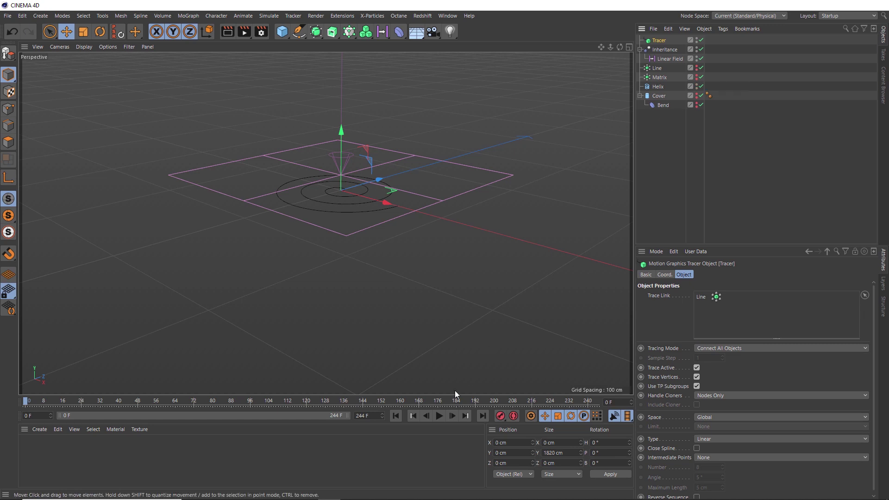
Play the animation to preview the traced spiral path, then rewind to the first frame.
click(439, 415)
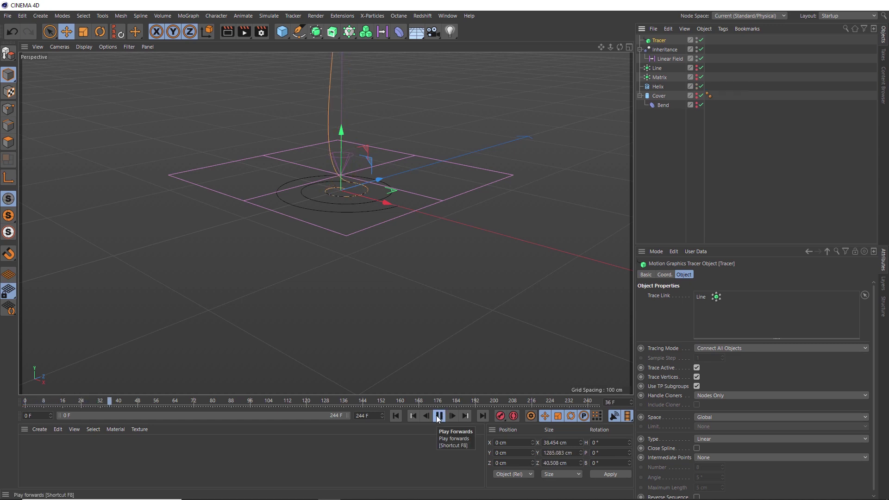
click(439, 416)
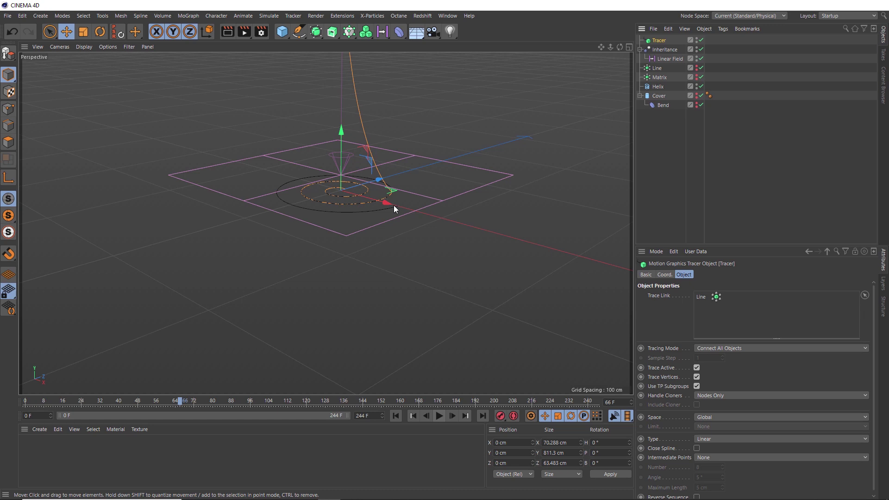
click(396, 416)
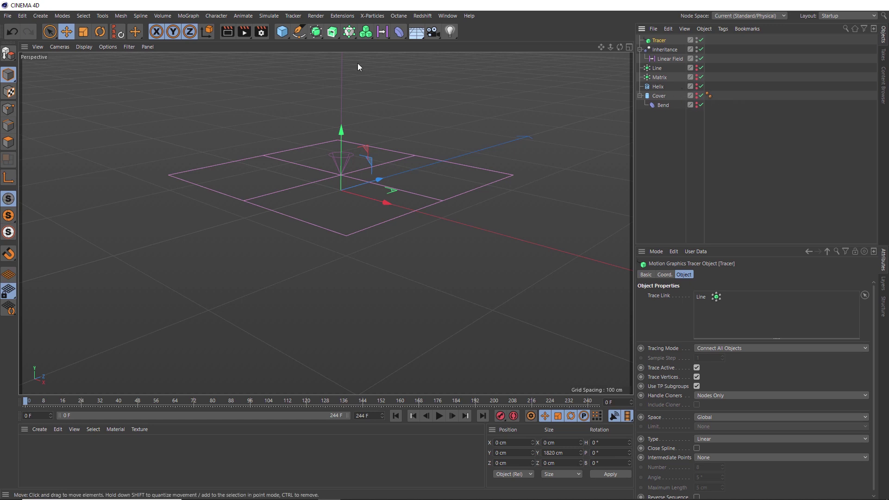
Create a Circle spline with a 10 cm radius.
click(303, 34)
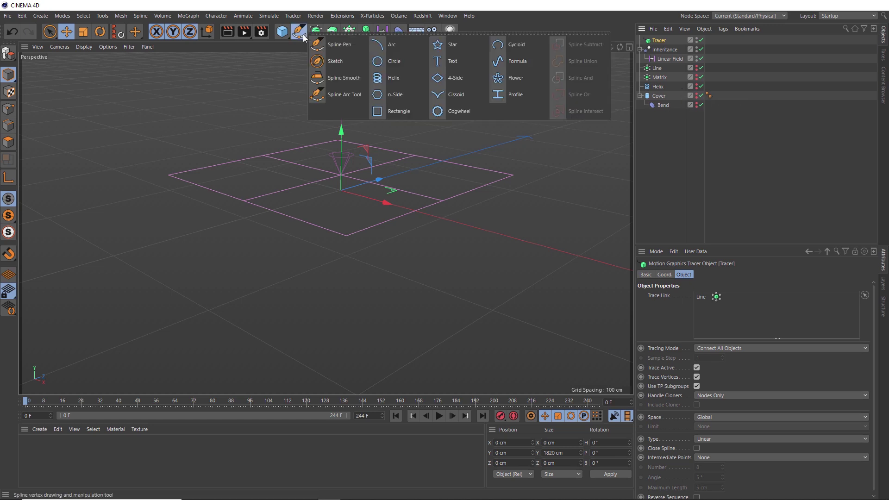
click(380, 60)
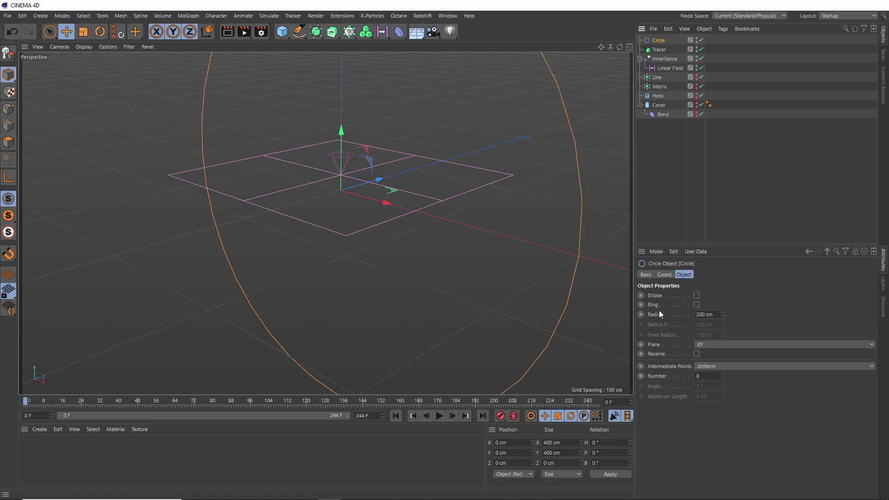
double_click(702, 315)
text(10)
key(Return)
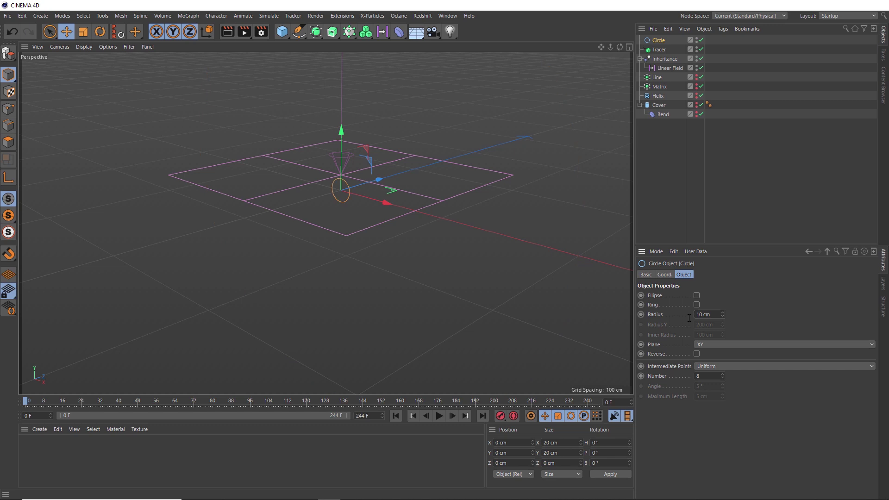
Add a Sweep and place the Circle inside it alongside the Tracer path.
click(332, 33)
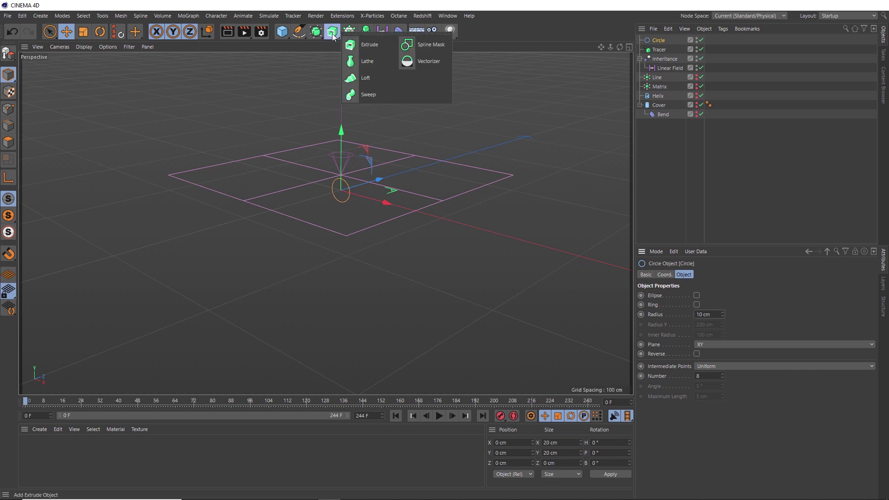
click(369, 94)
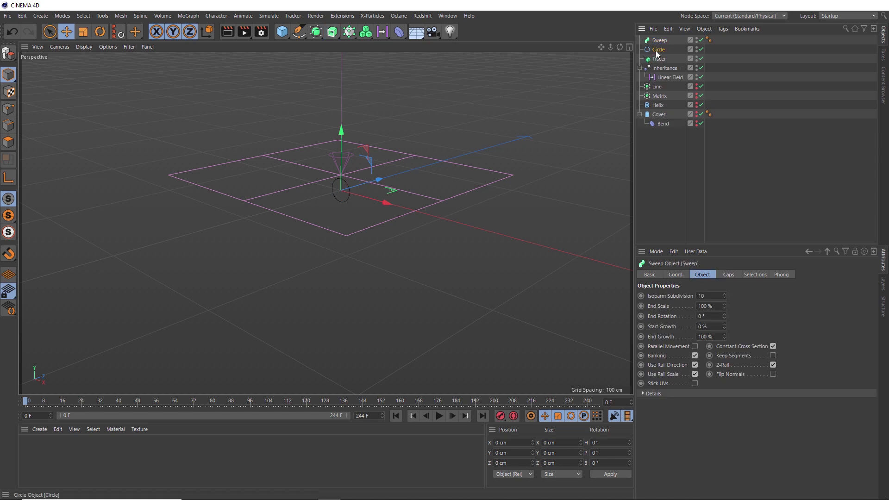
mouse_move(659, 49)
mouse_down()
mouse_move(662, 42)
mouse_move(667, 56)
mouse_up()
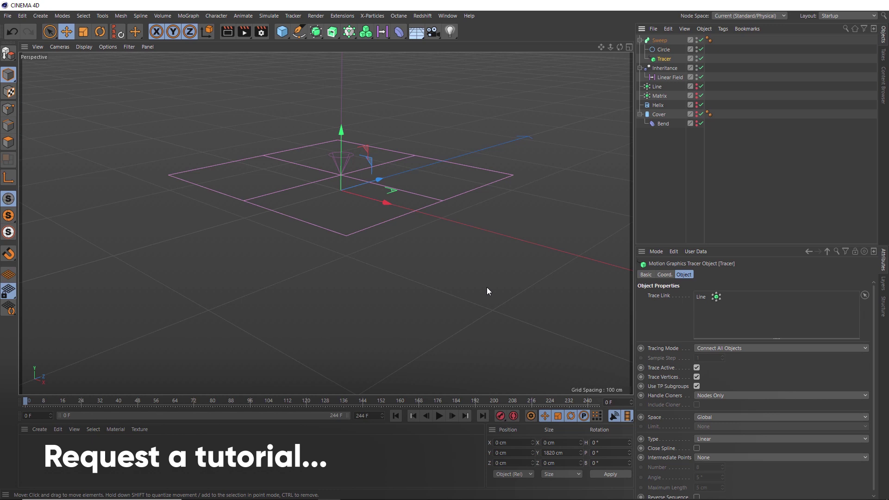
Play the animation to watch the tube grow, then orbit close to its open end.
click(438, 416)
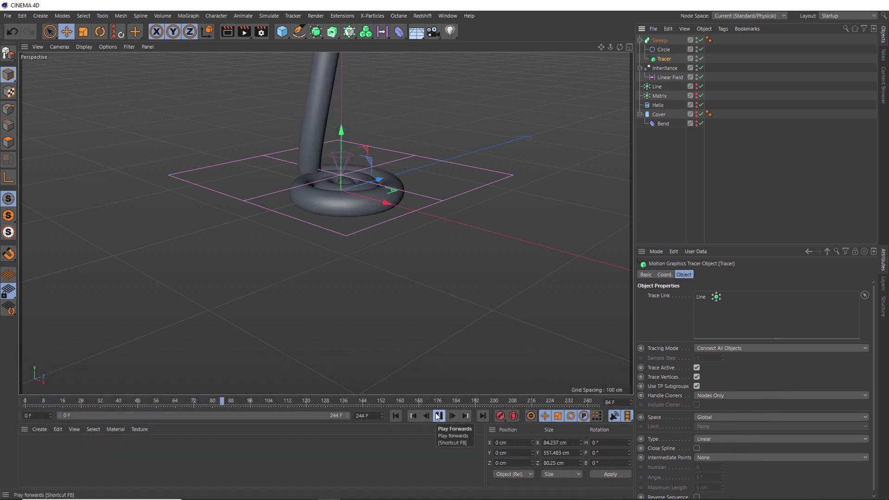
click(438, 416)
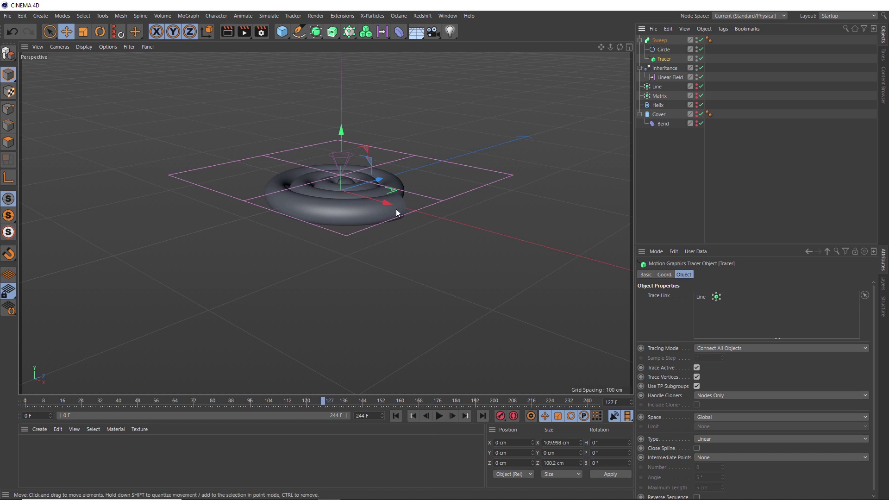
alt+drag(396, 209, 369, 207)
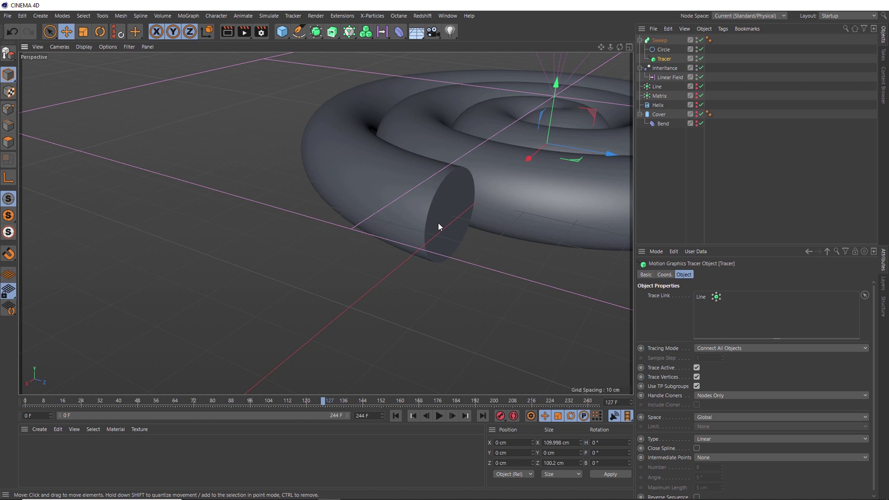
Give the Sweep's caps a 25 cm round bevel with 18 segments.
click(647, 40)
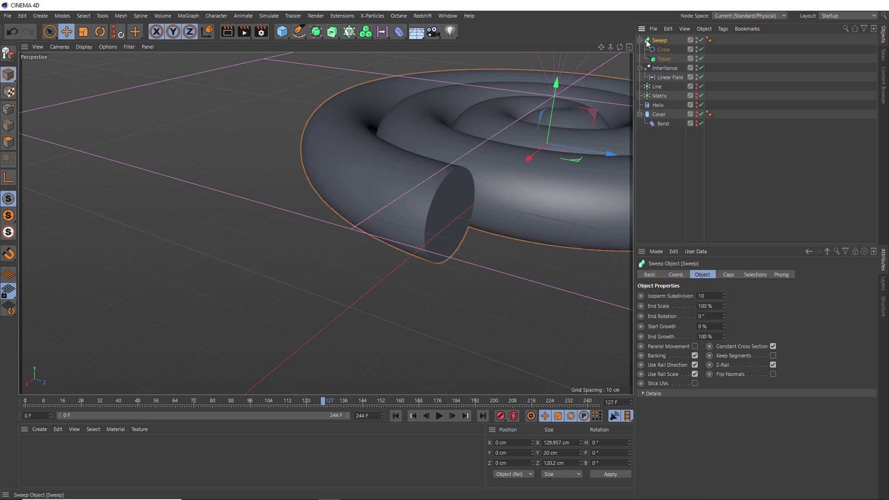
click(728, 275)
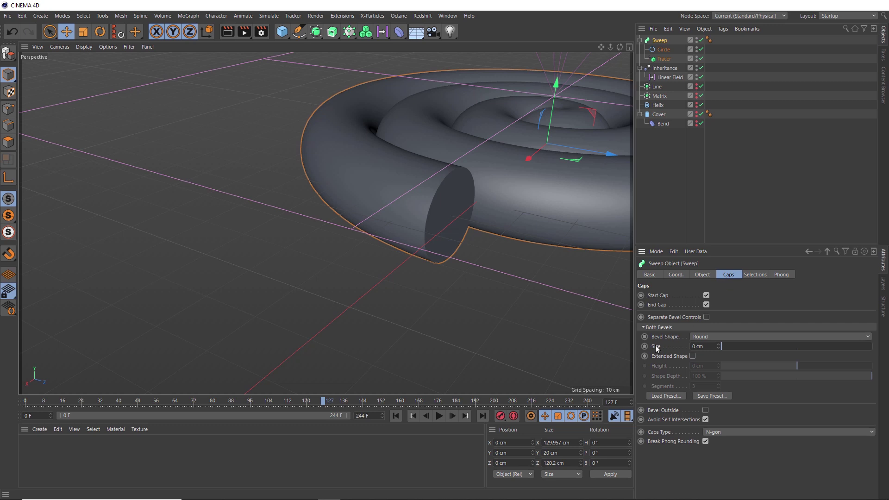
click(691, 346)
text(25)
key(Return)
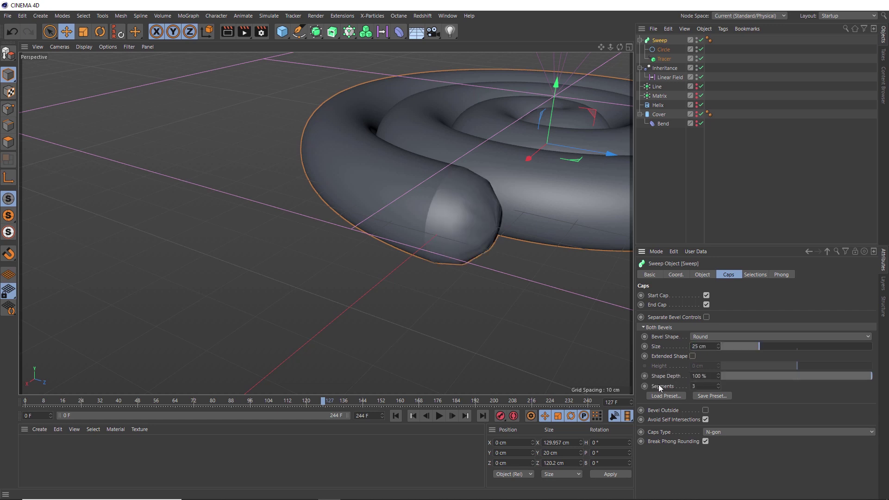
click(690, 386)
text(18)
key(Return)
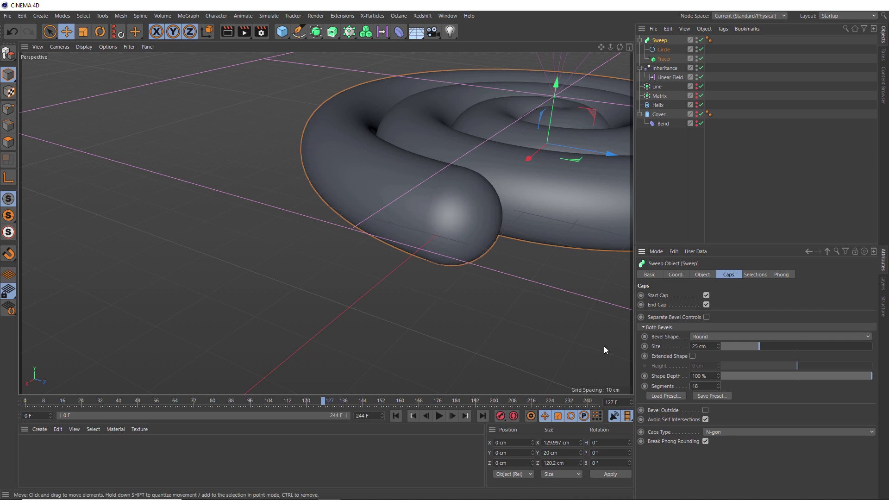
scroll(516, 166, down, 5)
middle_drag(524, 178, 369, 241)
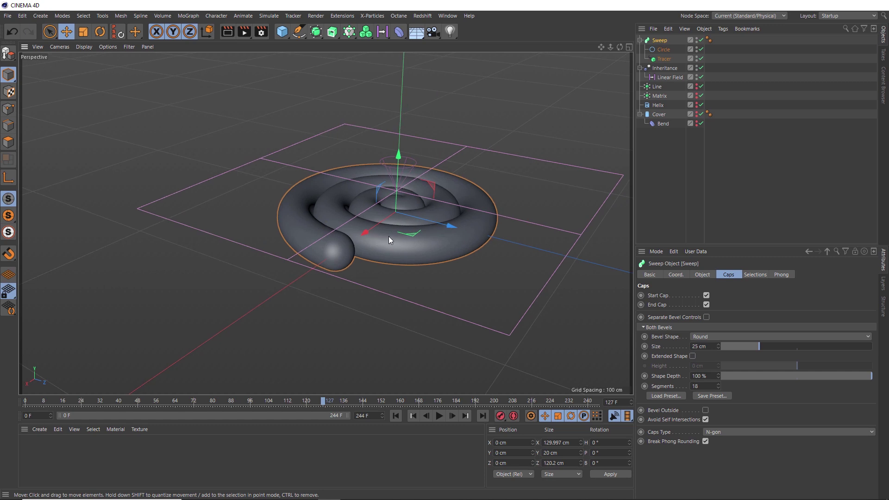
alt+drag(388, 237, 415, 237)
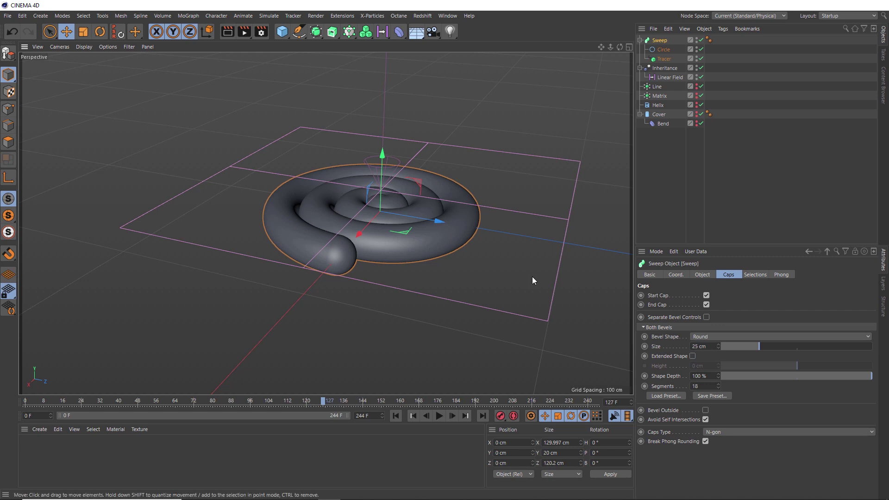
Bake the Sweep into a new polygon object with Current State to Object.
right_click(657, 78)
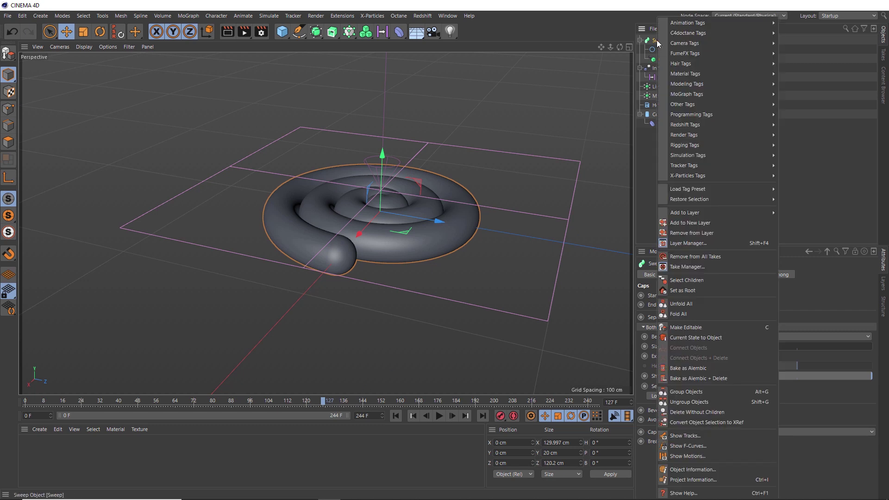
click(710, 338)
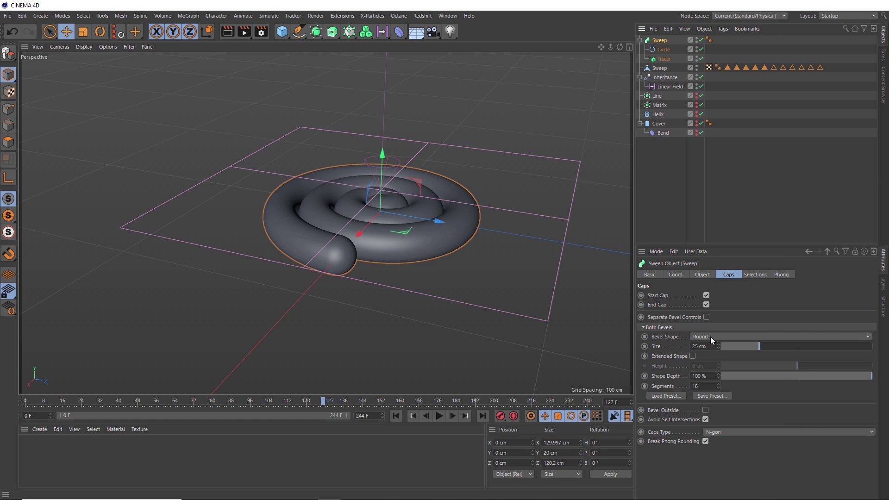
click(640, 41)
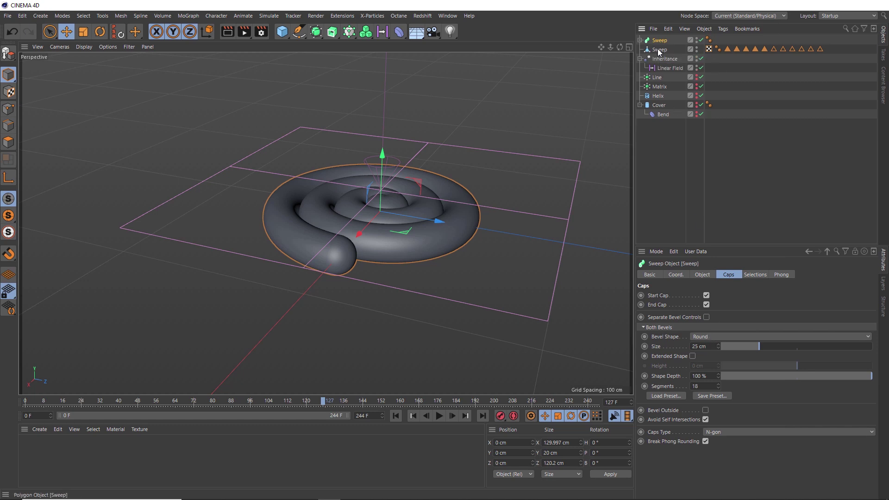
Rename the copy coil_layer, move it to the end of the list and hide it.
double_click(660, 49)
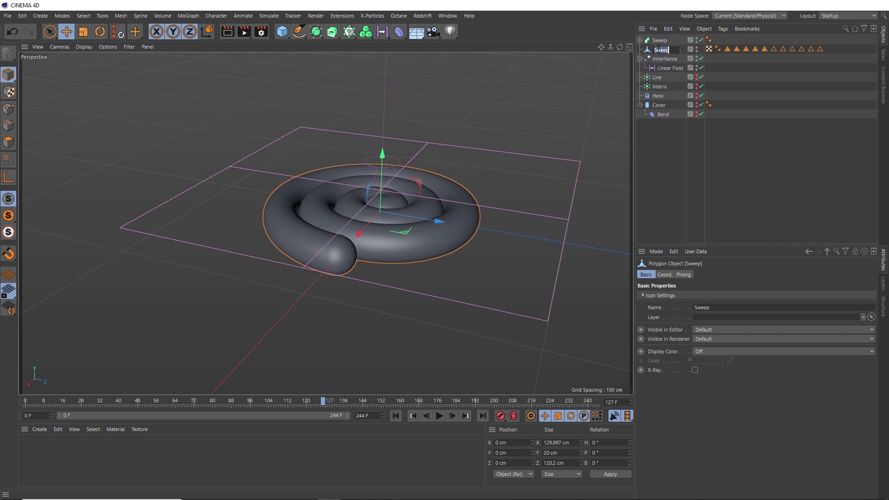
text(cc)
text(er)
key(Return)
drag(663, 50, 659, 133)
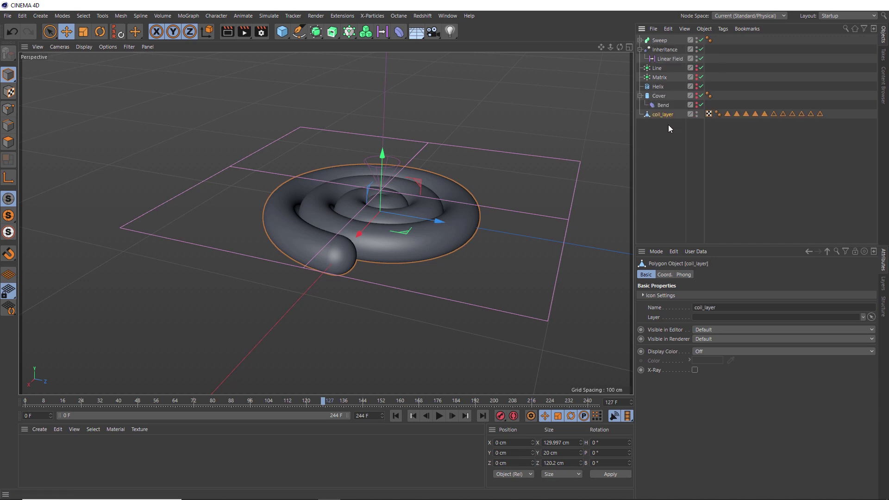
ctrl+double_click(696, 114)
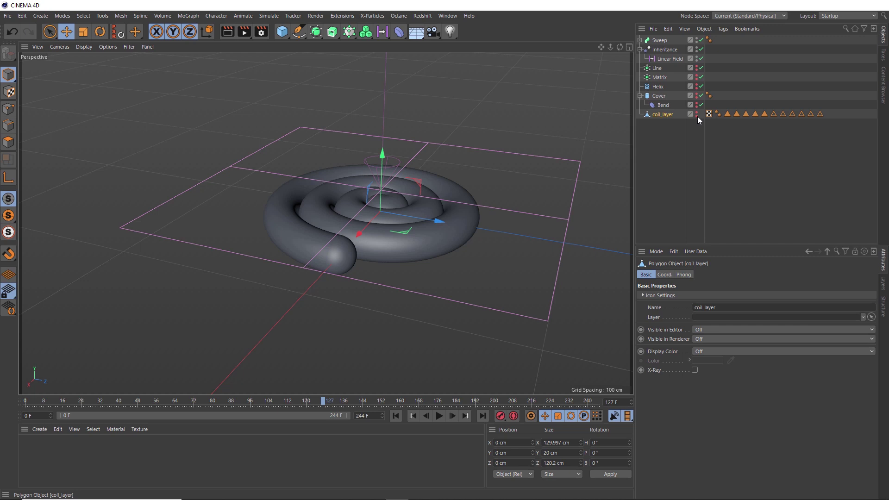
Add a Cloner holding copies of Cover and coil_layer, with their visibility restored.
click(351, 33)
drag(660, 40, 659, 124)
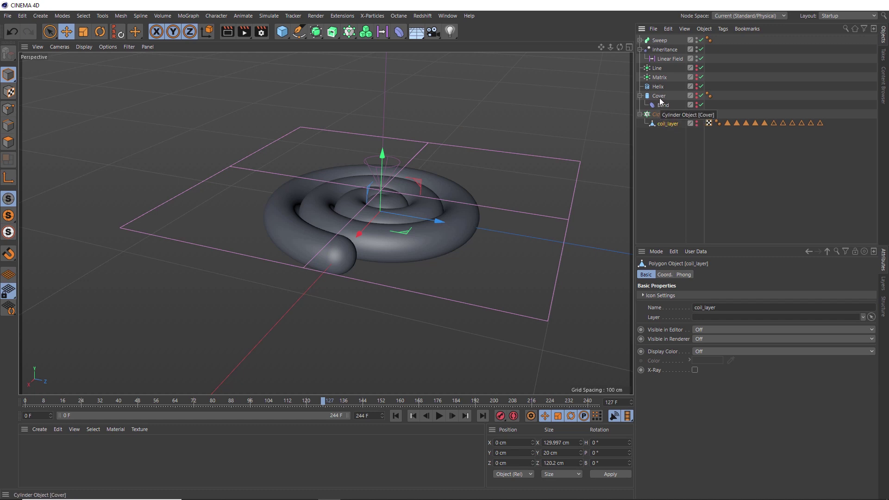
ctrl+drag(660, 96, 663, 122)
click(668, 142)
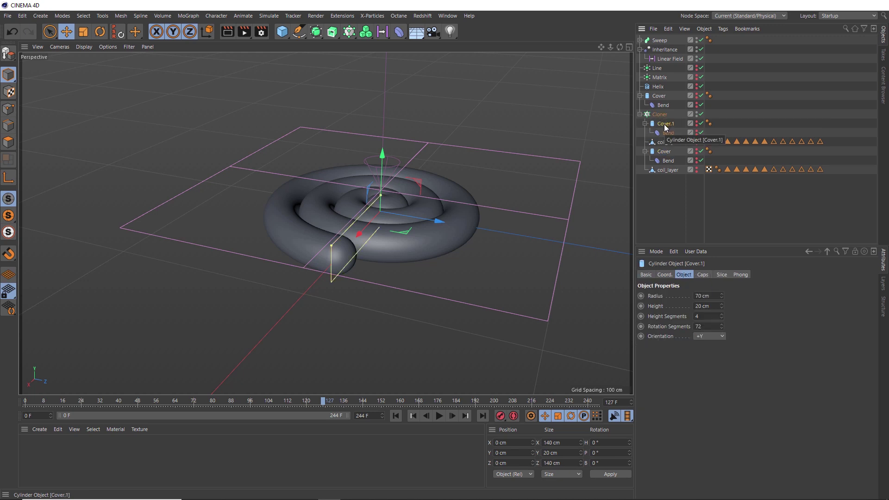
click(645, 124)
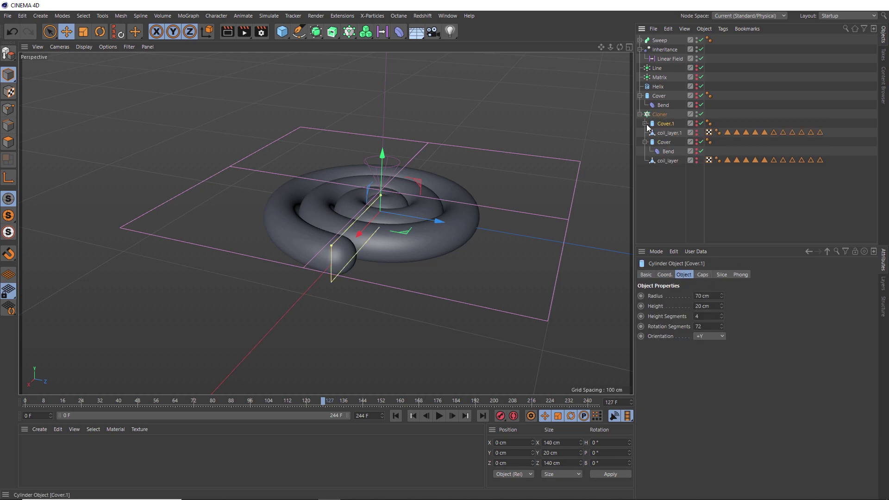
click(645, 142)
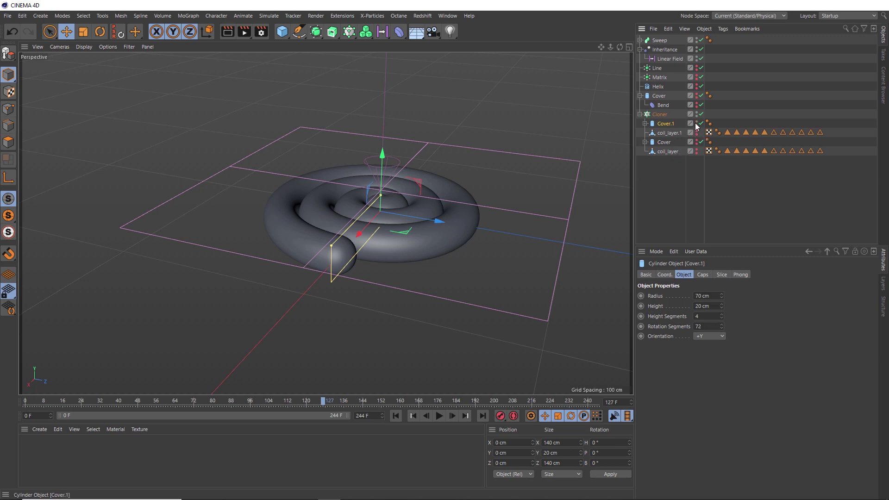
drag(696, 124, 698, 150)
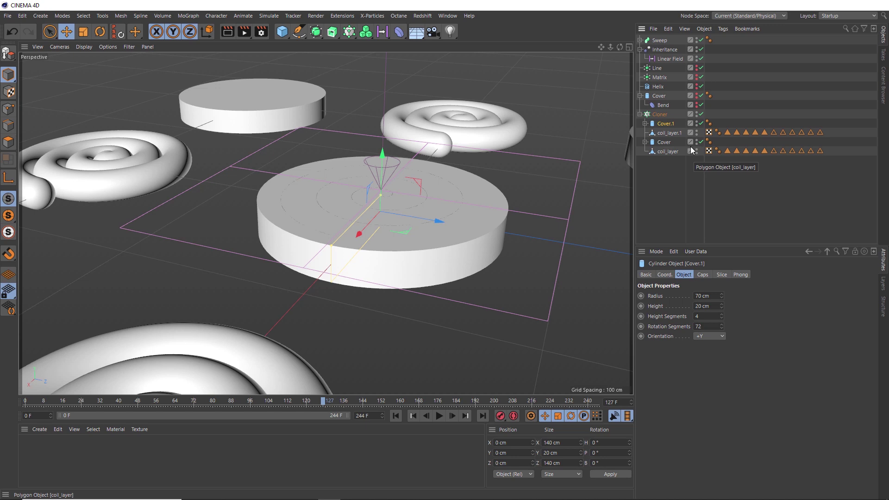
Switch the Cloner to Linear mode with 20 cm vertical spacing between clones.
click(663, 117)
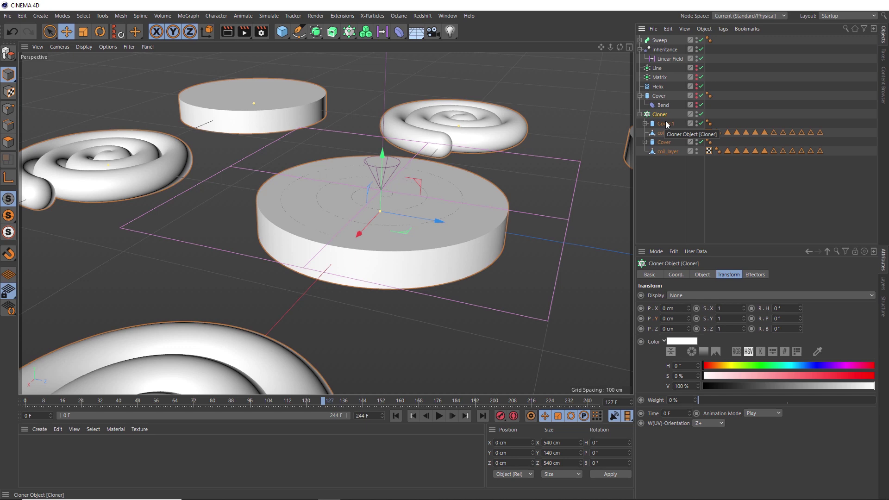
click(703, 275)
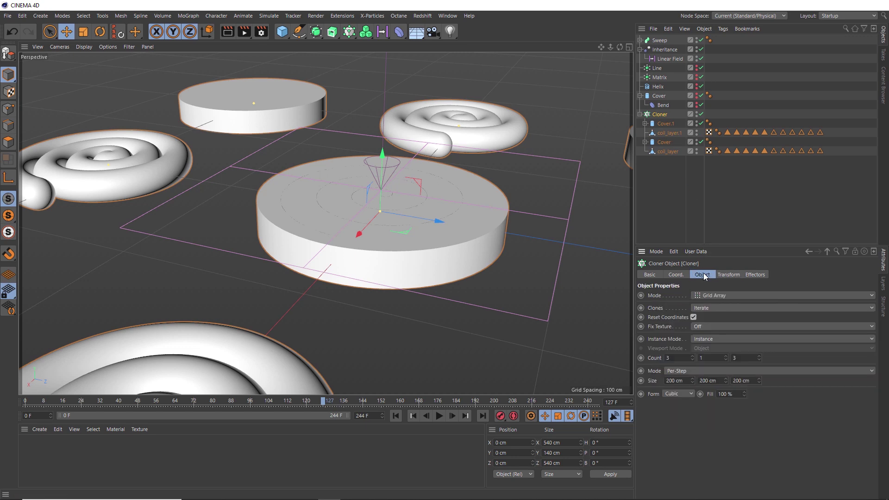
click(705, 295)
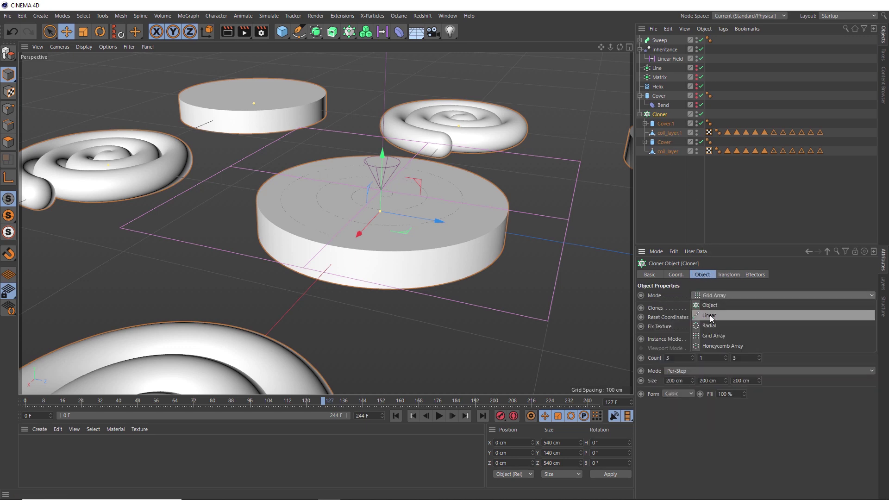
click(710, 315)
scroll(409, 144, down, 5)
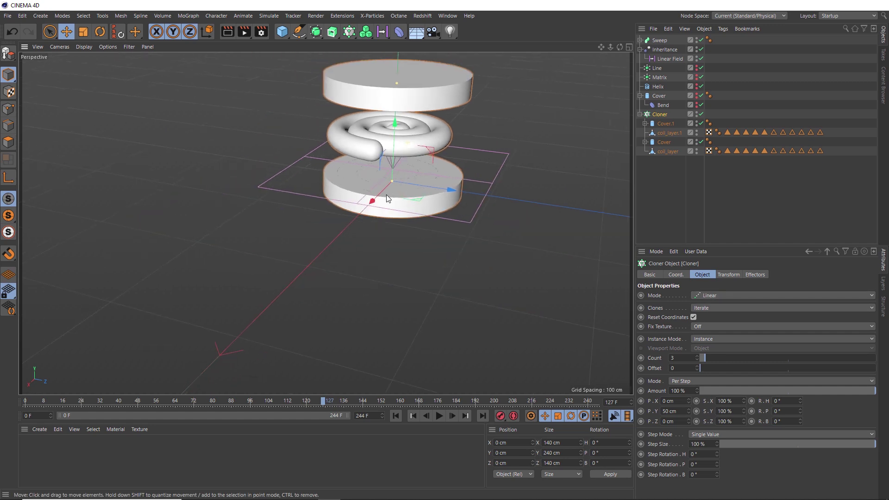
alt+drag(395, 151, 404, 134)
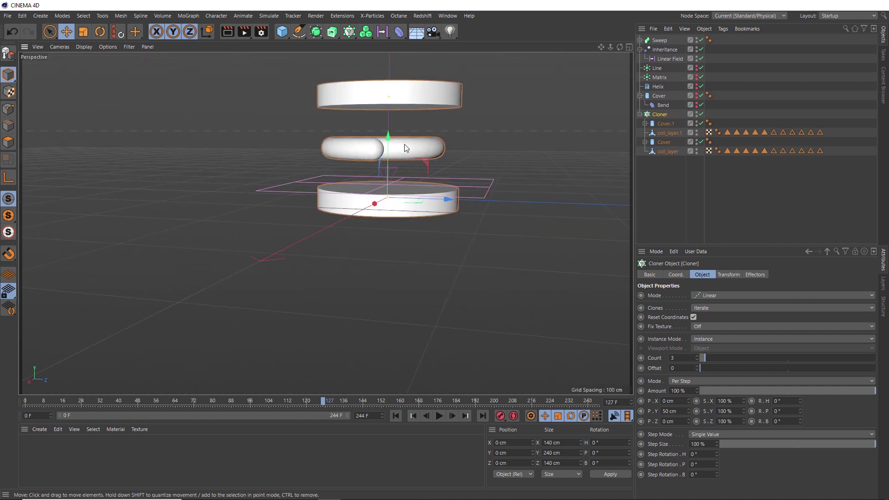
alt+middle_drag(404, 132, 404, 162)
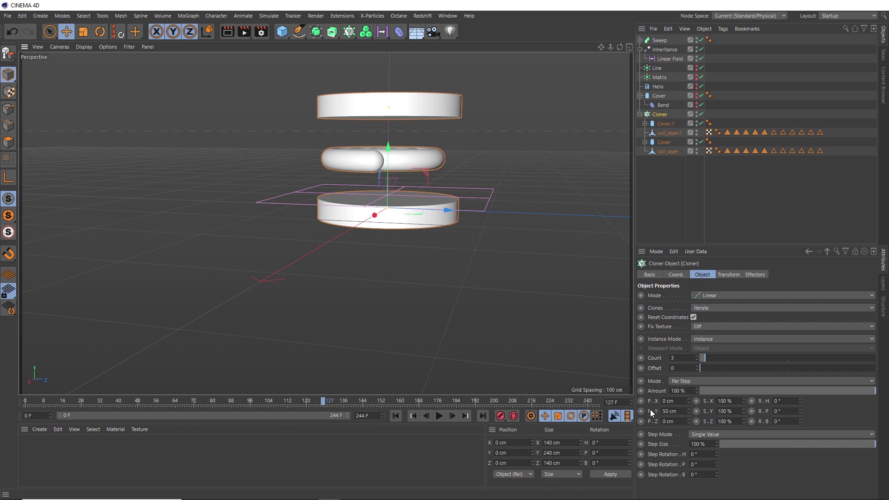
double_click(668, 411)
text(20)
key(Return)
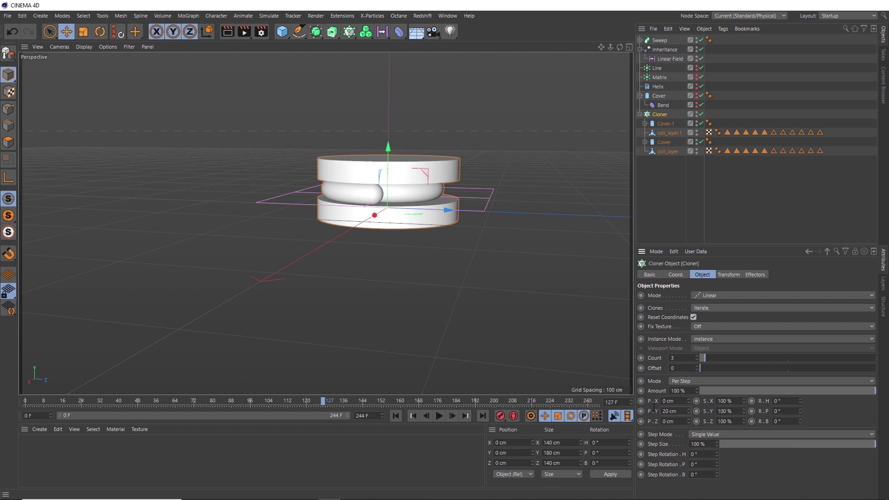
scroll(679, 359, up, 6)
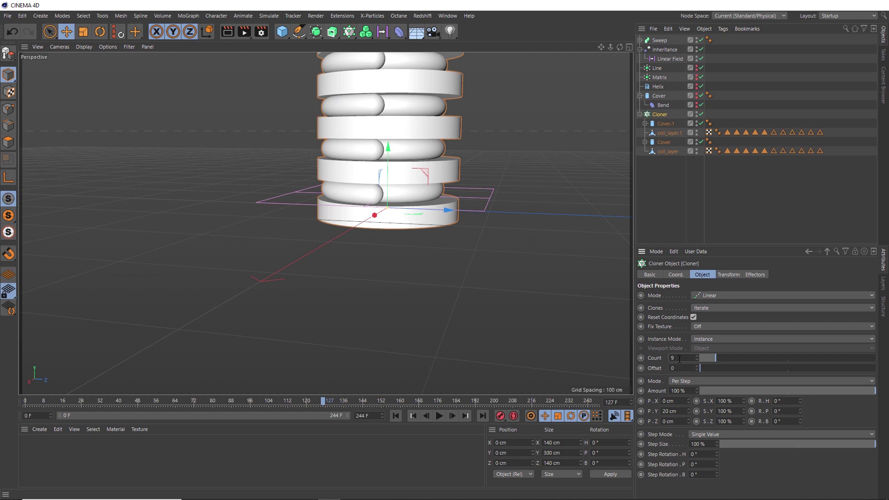
scroll(414, 144, down, 5)
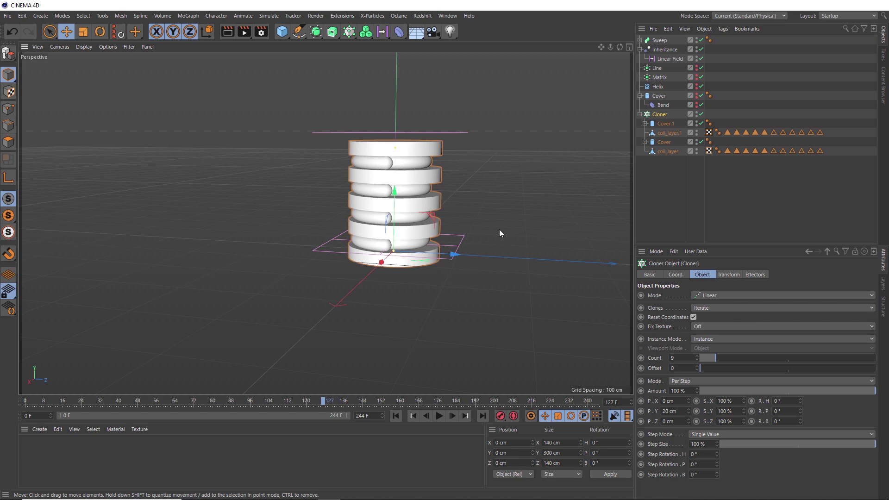
Set the Cloner's P.Y position to -180 cm.
click(674, 274)
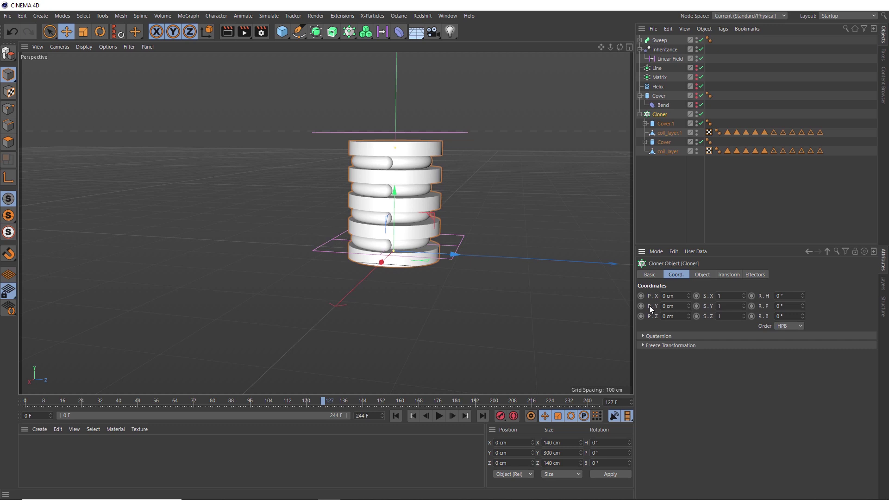
drag(677, 306, 661, 306)
key(BackSpace)
text(-180)
key(Return)
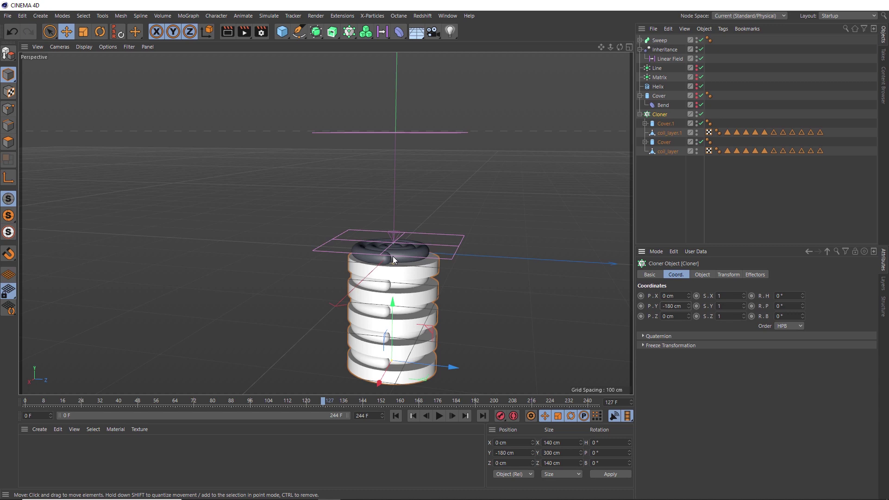
Raise the Cover to 170 cm and keyframe its Y position at frame 108.
click(639, 114)
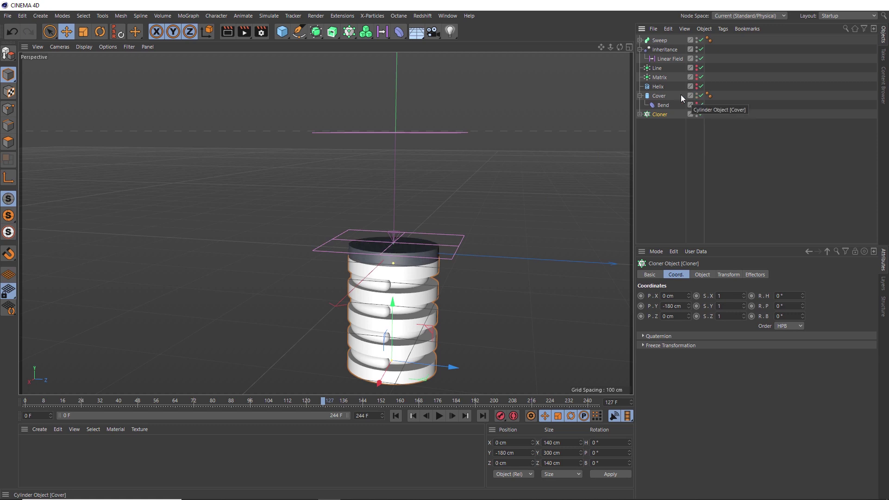
click(660, 96)
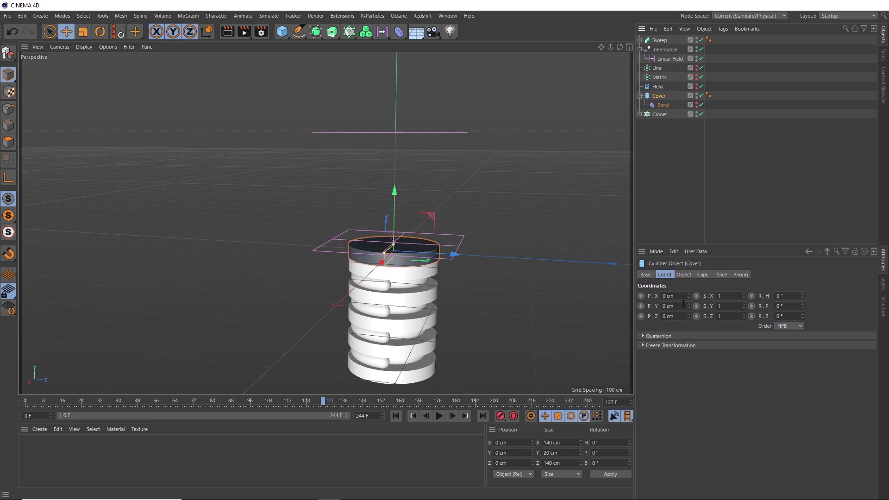
click(664, 306)
text(170)
key(Return)
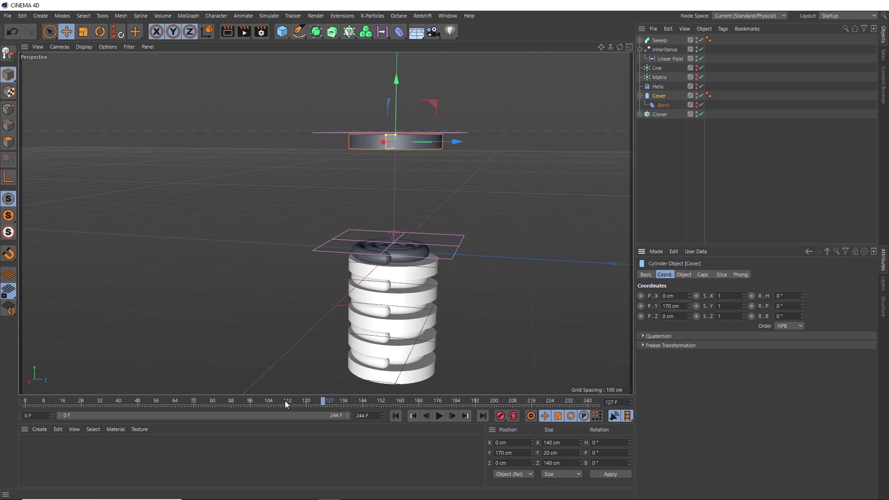
drag(284, 401, 280, 405)
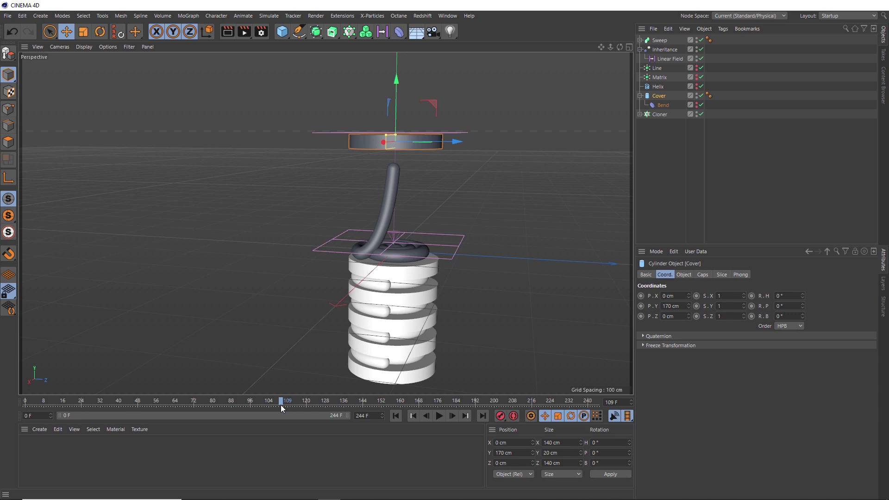
click(641, 307)
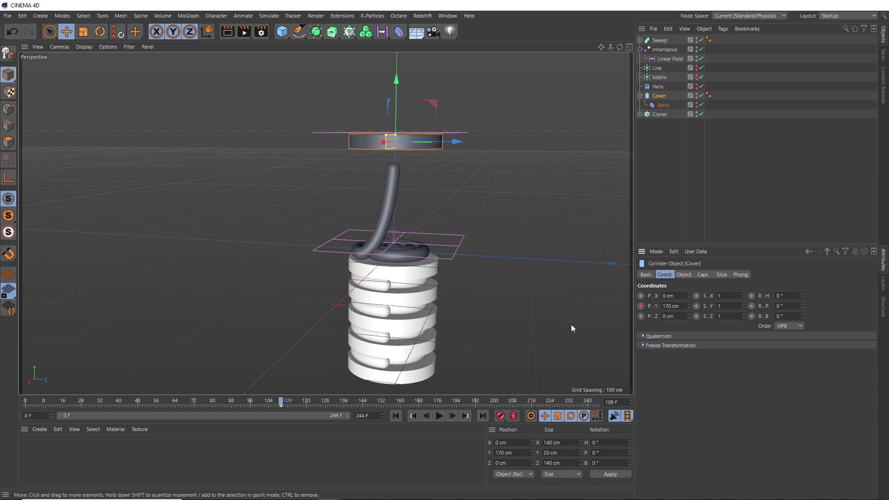
At frame 123, drop the Cover to 20 cm onto the stack.
click(309, 401)
drag(310, 405, 315, 406)
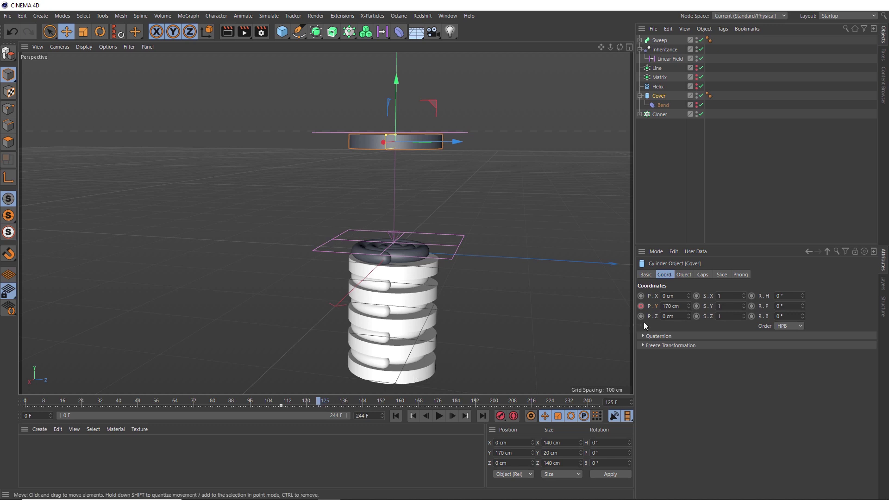
click(662, 307)
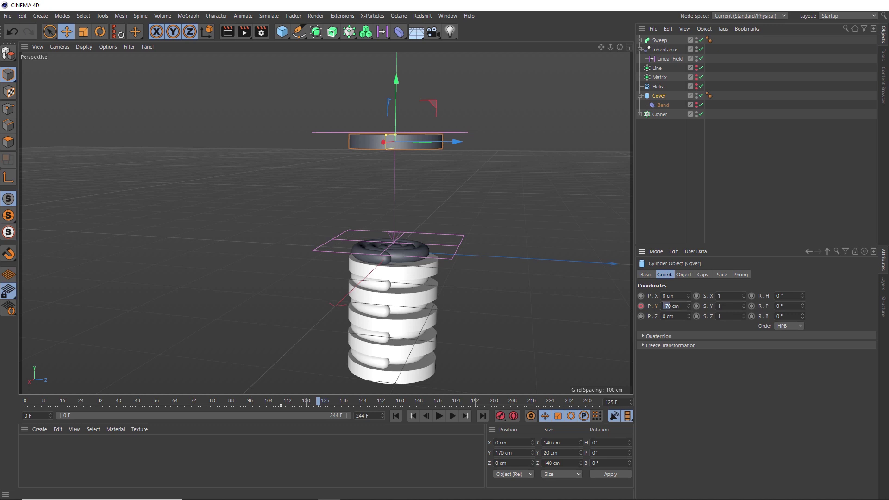
text(20)
key(Return)
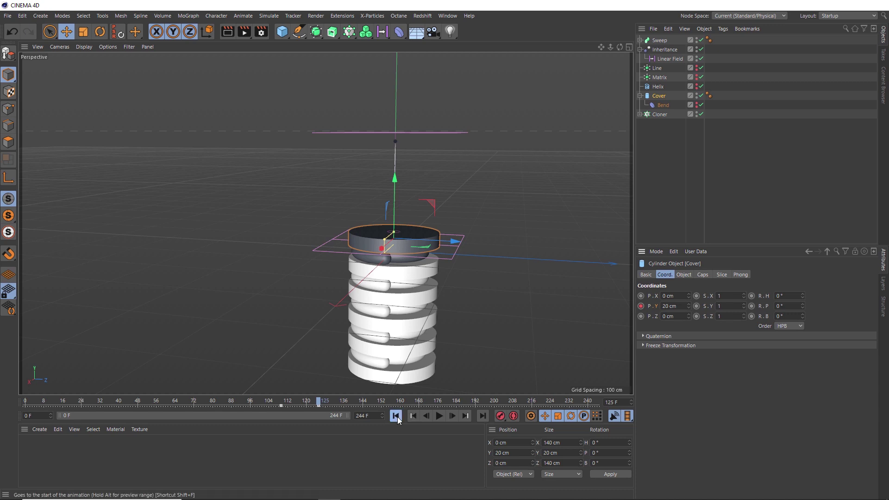
Play the animation from the start to check the cover's drop.
click(413, 415)
click(439, 416)
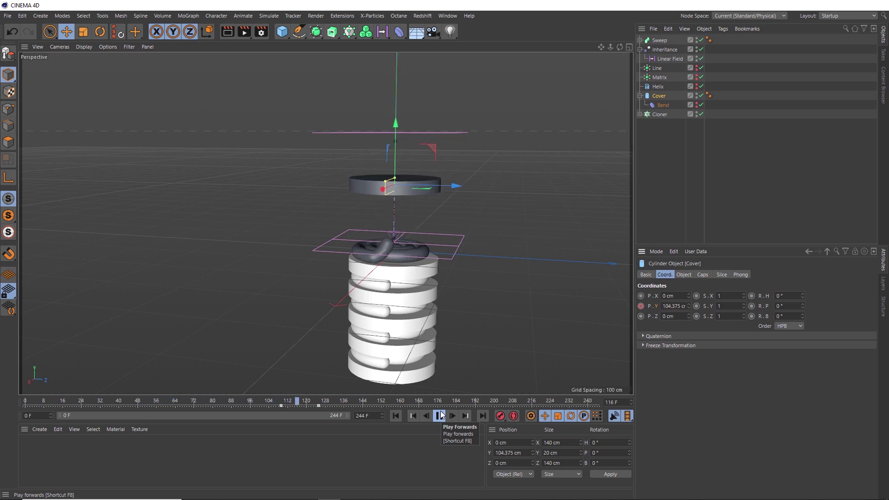
click(441, 415)
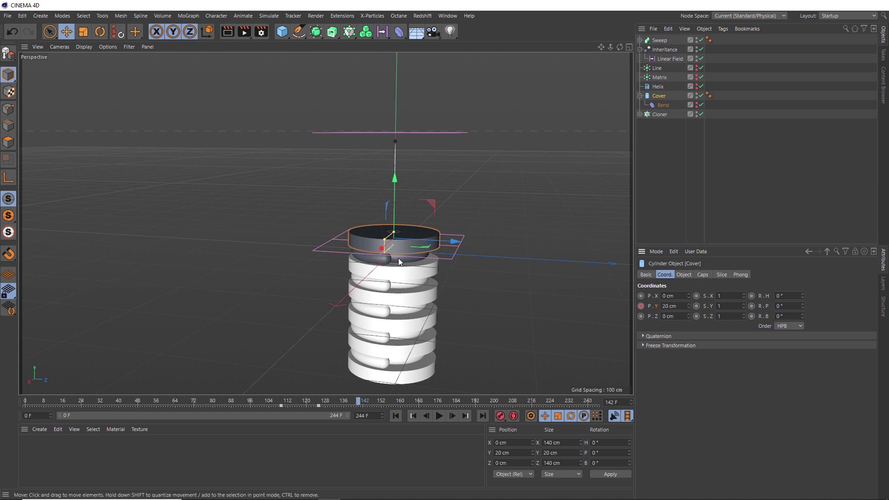
Set the Bend strength to 160° and keyframe it at frame 112.
click(663, 105)
click(684, 274)
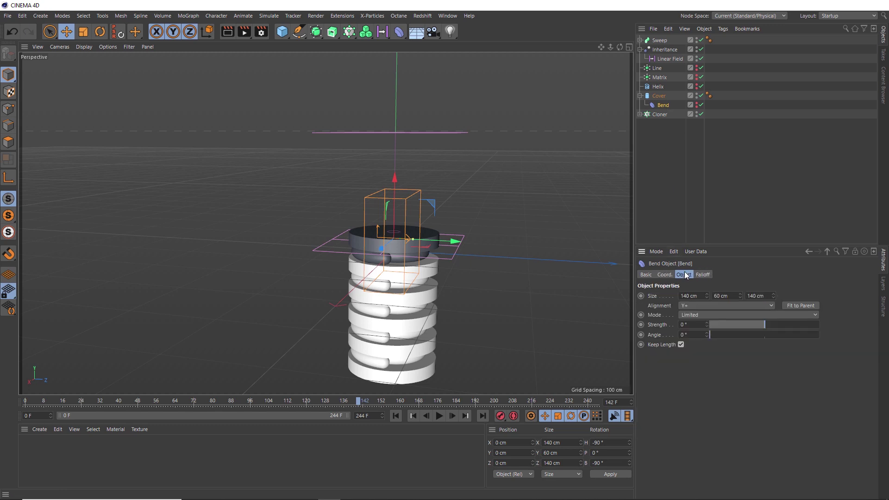
click(680, 325)
key(BackSpace)
text(160)
key(Return)
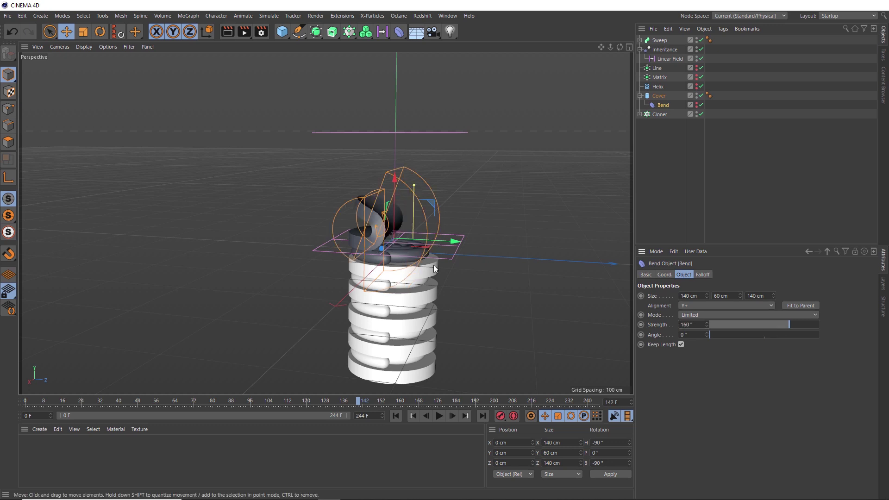
scroll(425, 210, up, 5)
scroll(425, 209, up, 2)
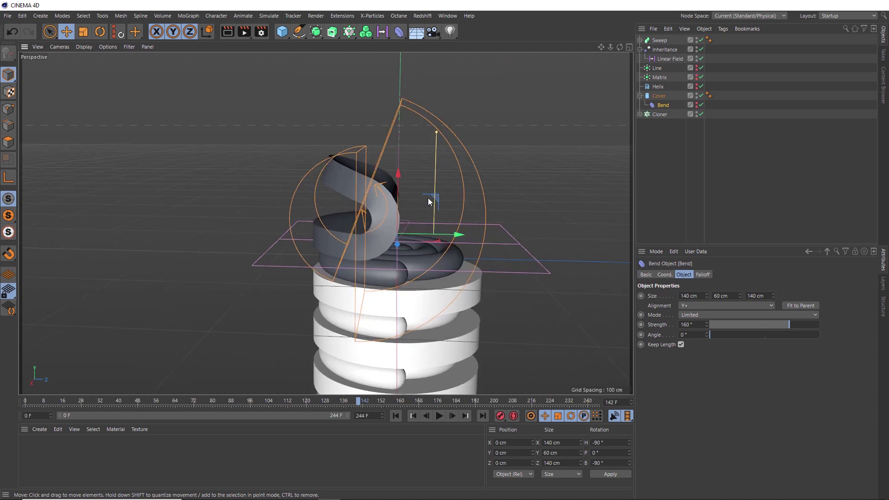
click(287, 402)
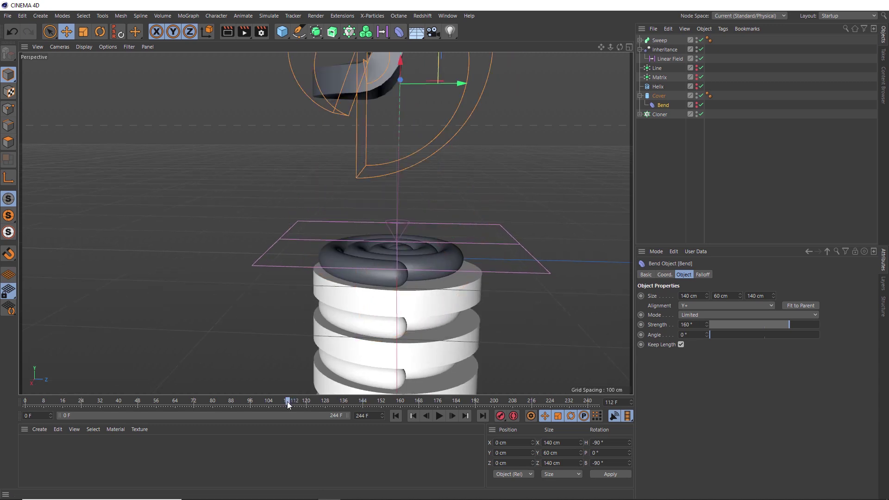
click(641, 325)
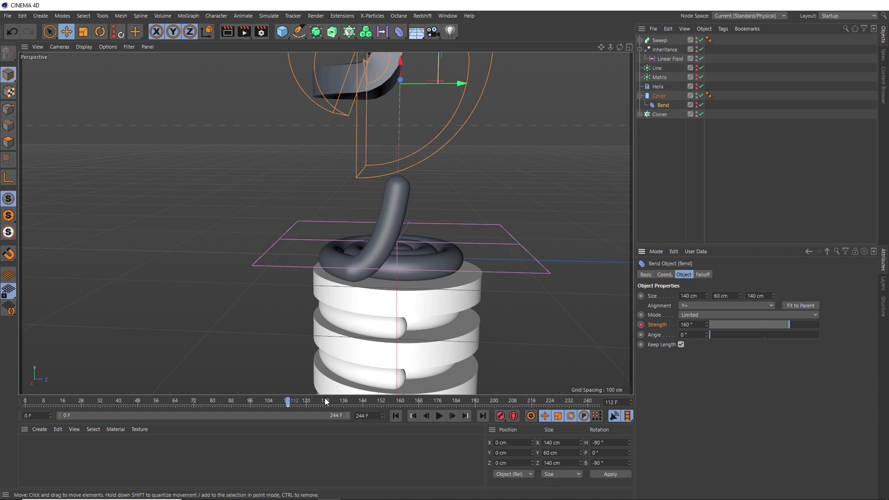
At frame 122, set the Bend strength to 0° to straighten the cover.
click(310, 404)
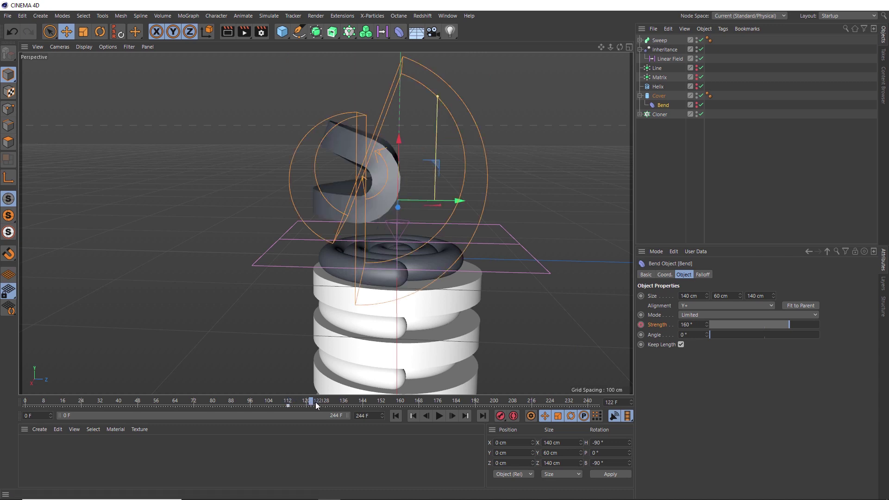
double_click(683, 325)
key(Return)
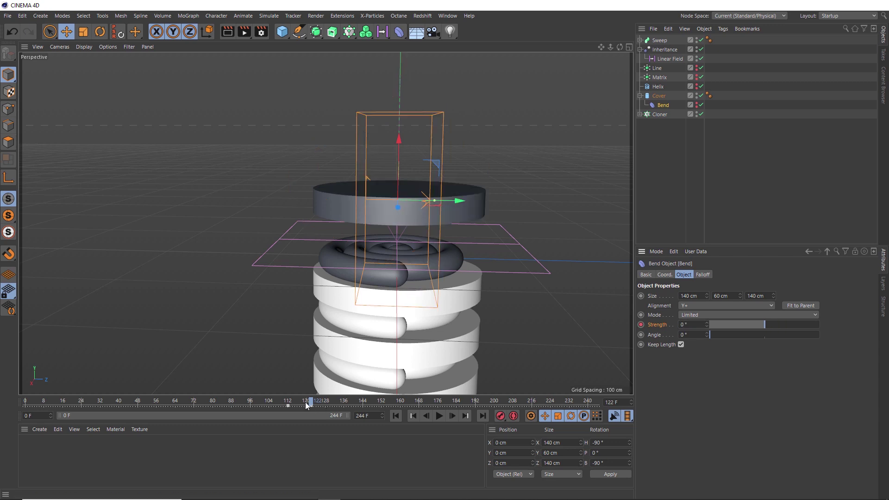
mouse_move(306, 404)
mouse_down()
mouse_move(217, 403)
mouse_move(323, 402)
mouse_up()
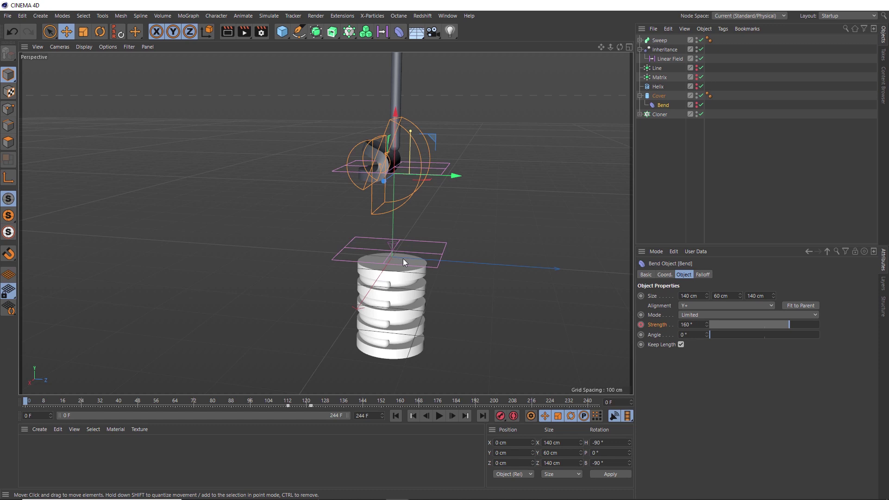
Add a null named Main and put every scene object from Sweep to Cloner inside it.
click(282, 32)
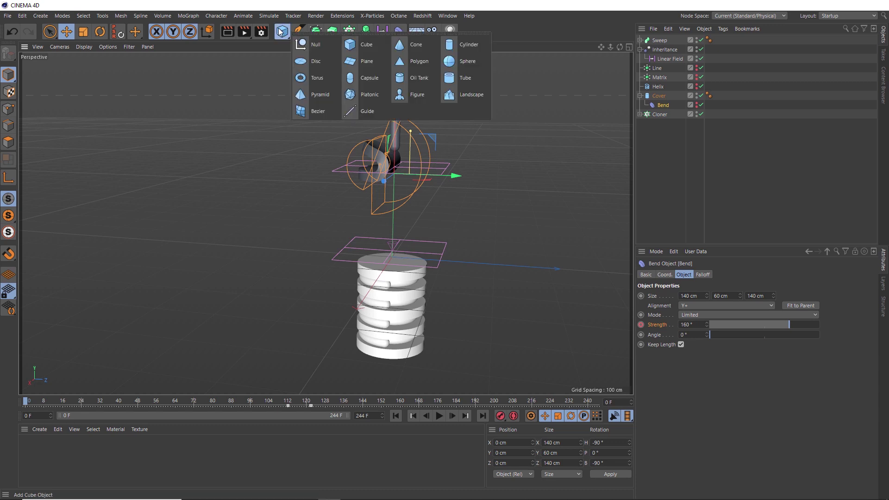
click(298, 42)
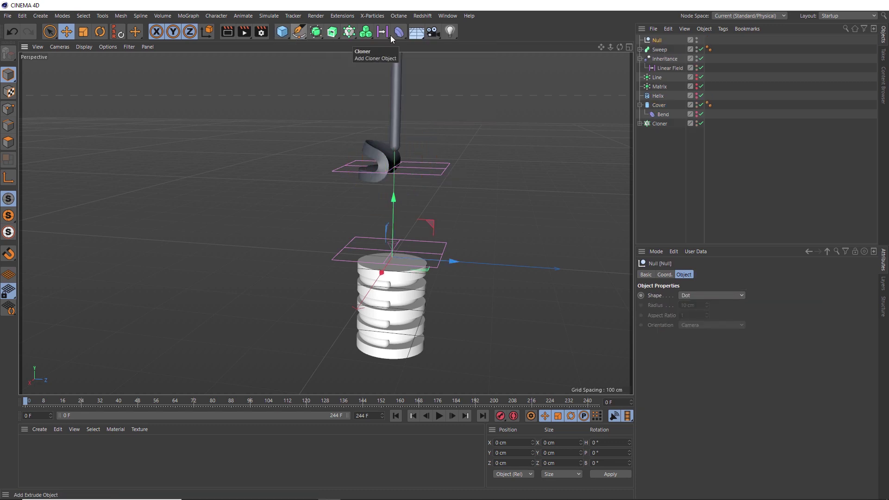
double_click(657, 40)
text(Main)
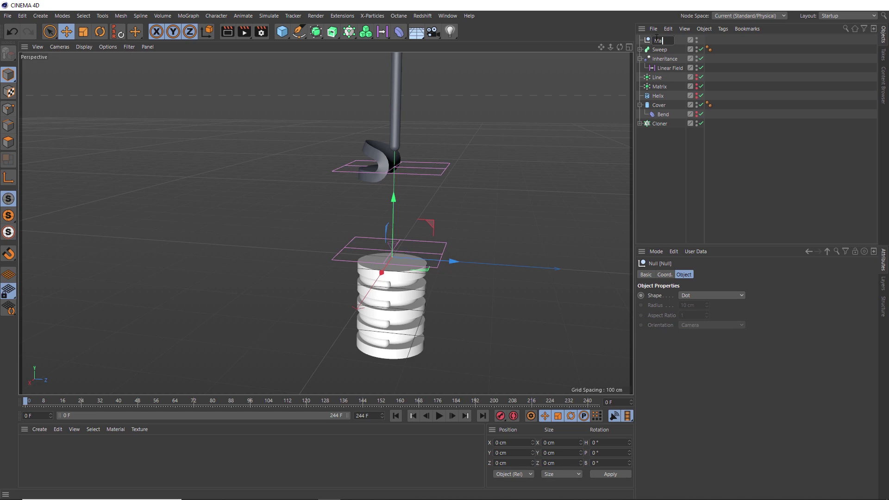
key(Return)
drag(648, 145, 659, 41)
click(660, 42)
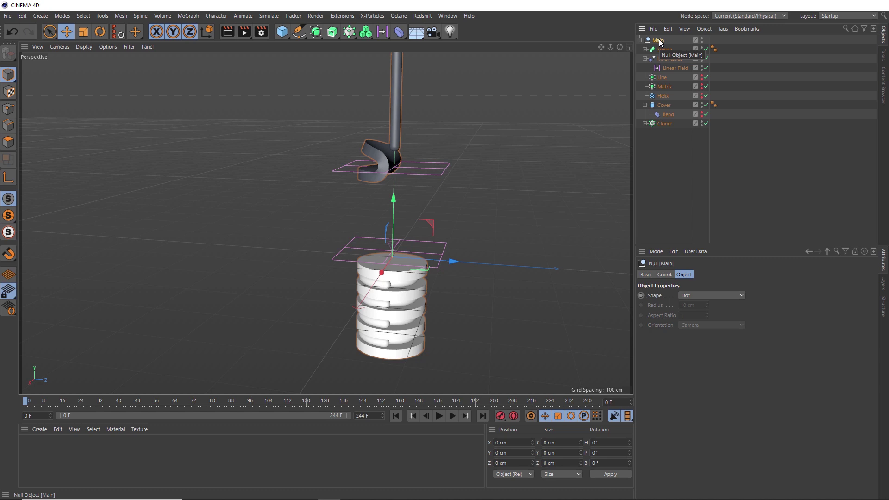
Keyframe Main's P.Y at frame 0, then edit its height at frame 244.
click(665, 275)
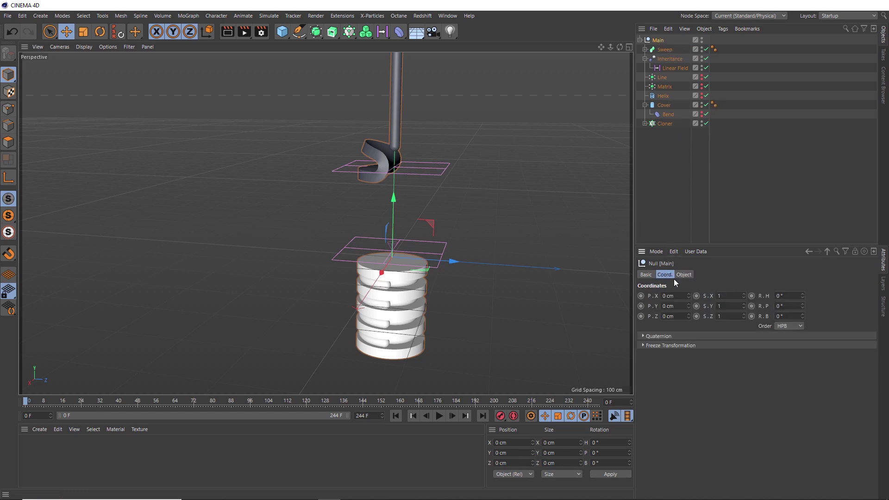
click(641, 306)
click(597, 401)
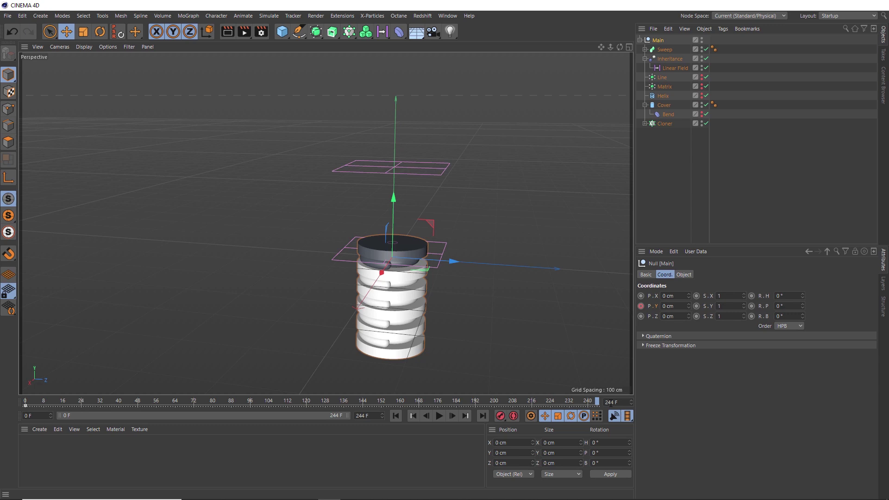
click(664, 306)
Set Main's height to -80 cm at frame 244 and return to the start.
key(BackSpace)
key(Return)
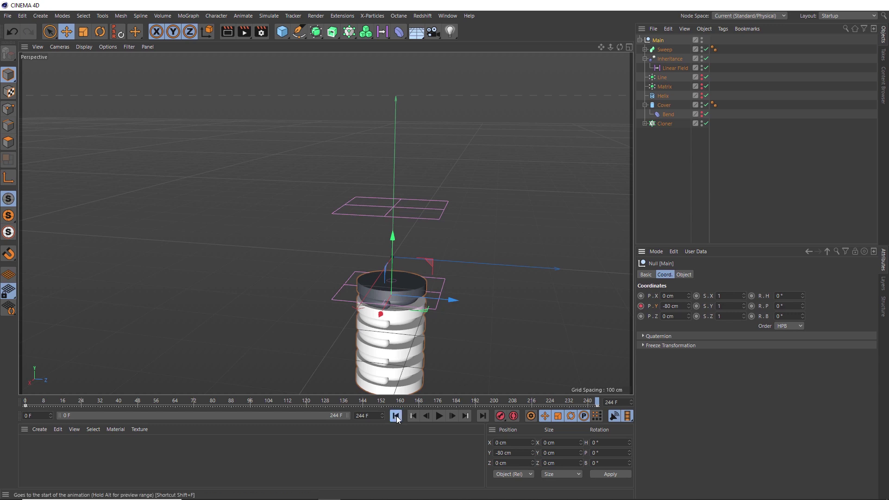
click(397, 416)
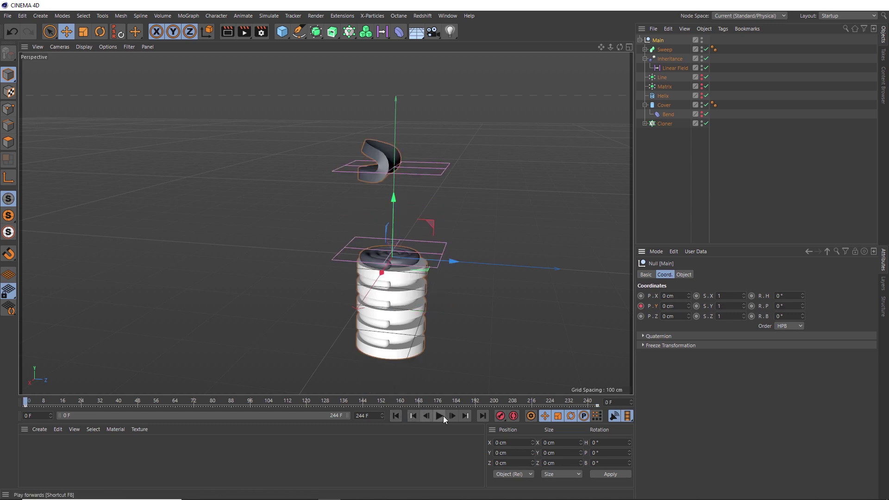
Play the animation to check the stack's descent, then rewind to frame 0.
click(439, 416)
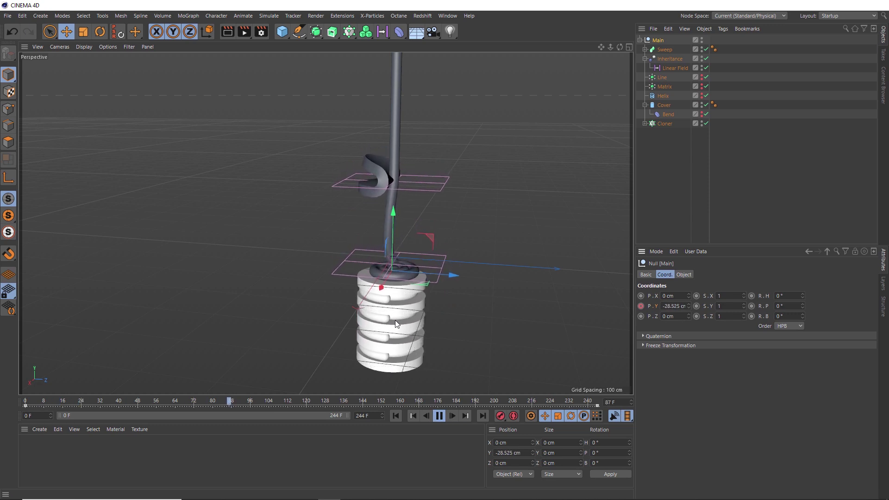
click(439, 416)
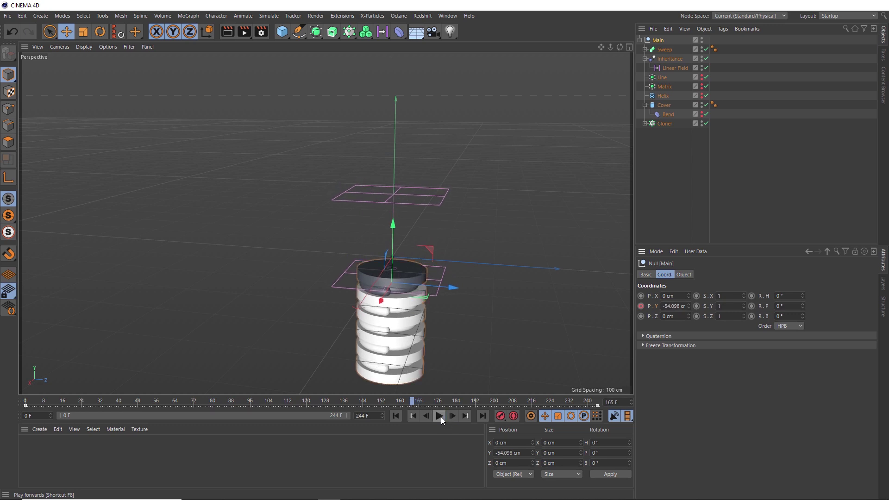
click(399, 416)
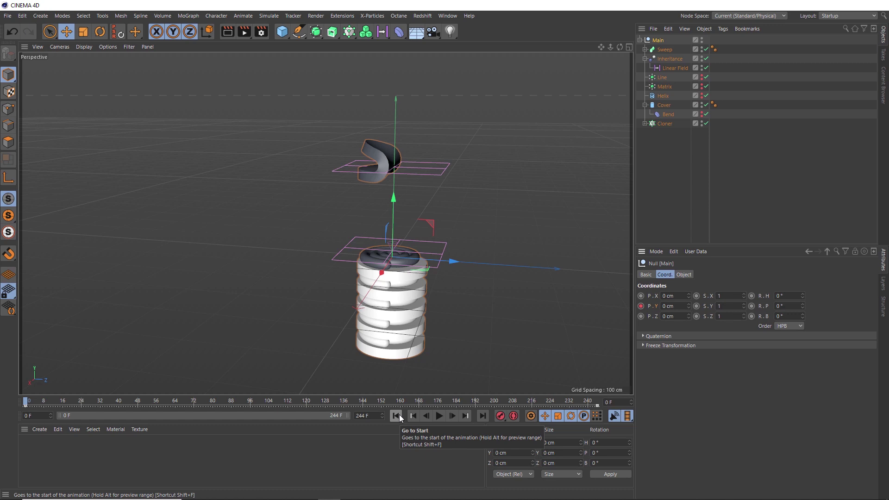
click(397, 416)
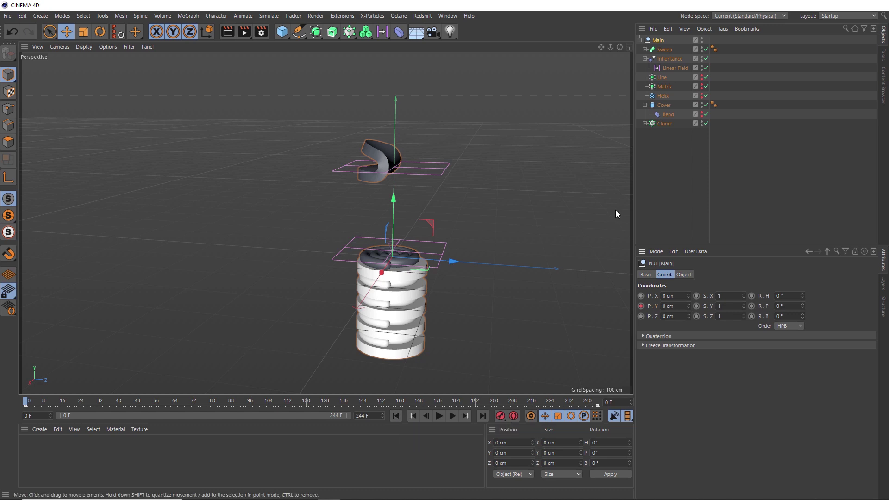
Group the six objects from Sweep through Helix into a null named Layer_1.
click(663, 50)
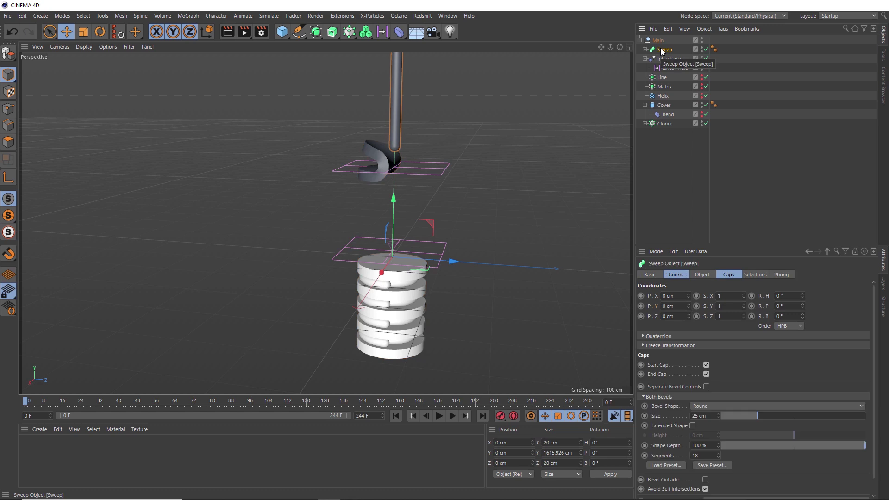
shift+click(661, 96)
key(alt+g)
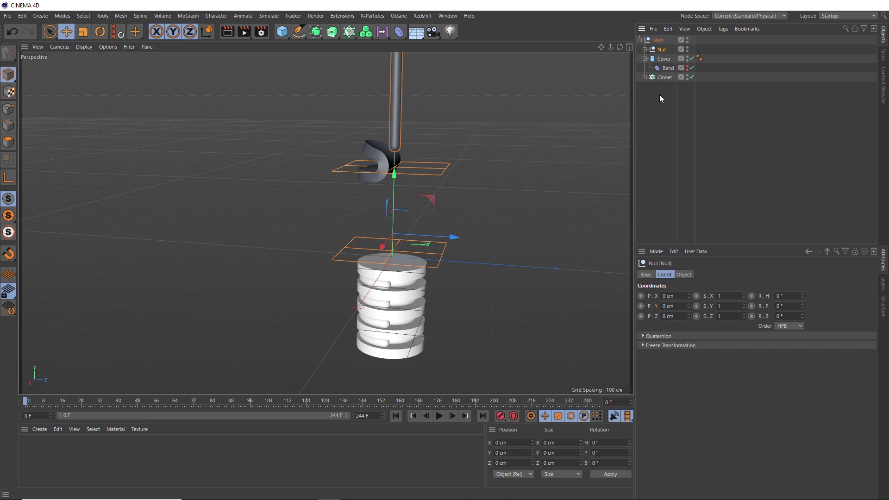
double_click(662, 49)
text(La)
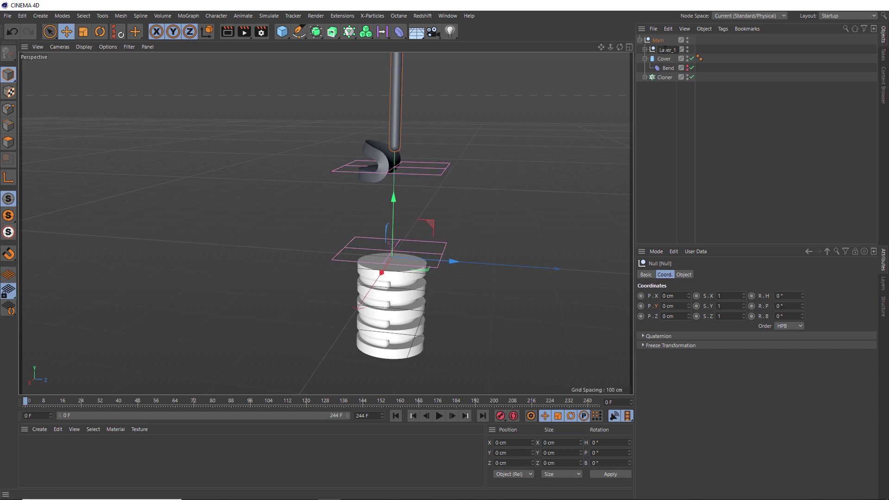
text(yer_1)
key(Return)
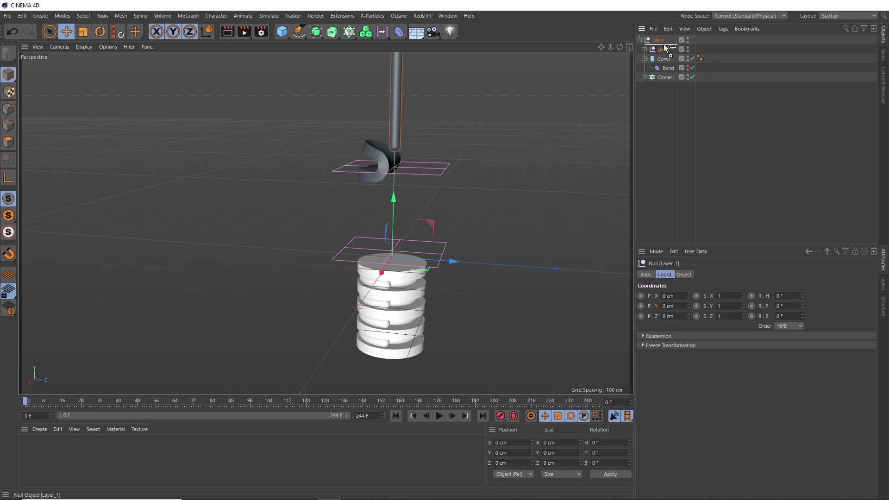
Duplicate Layer_1, name the copy Layer_2, and expand it to show its contents.
key(ctrl+c)
key(ctrl+v)
double_click(669, 50)
text(Layer_2)
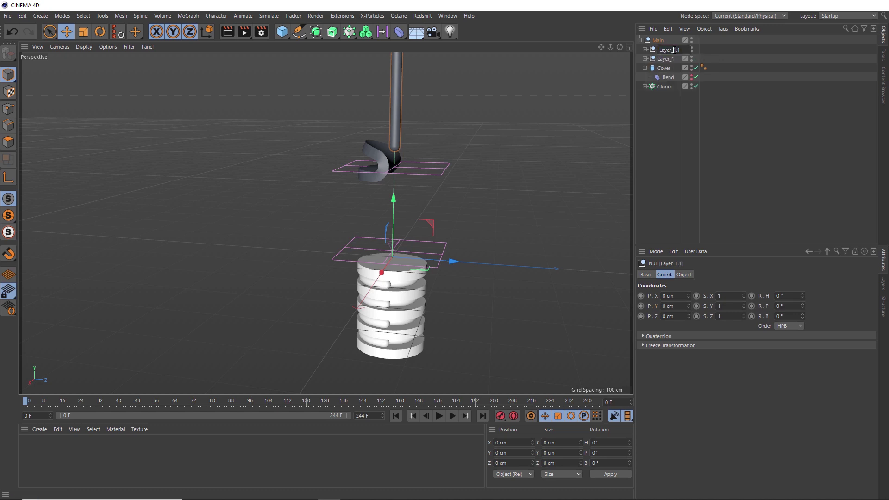
key(Return)
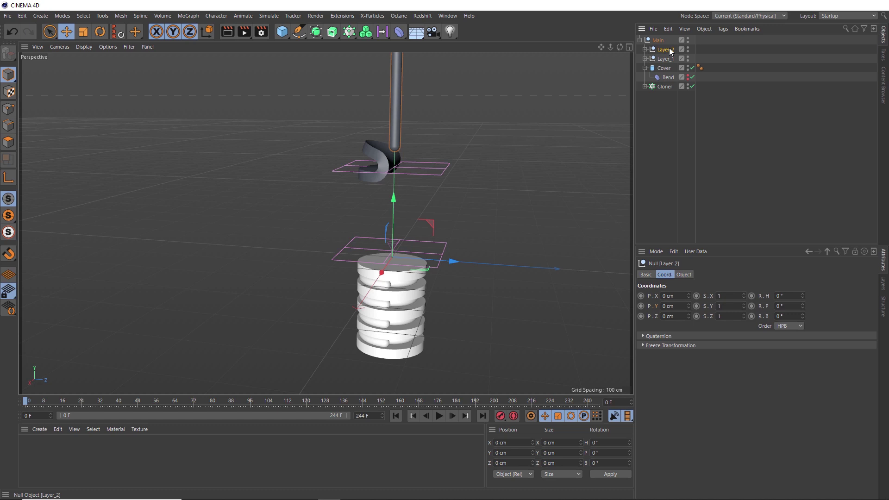
click(645, 50)
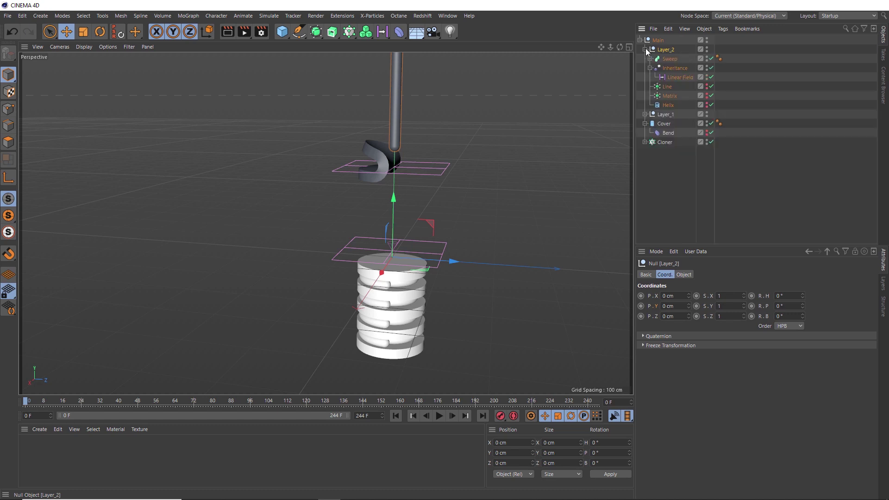
Shift Layer_2's Line matrix keyframe from frame 0 to near the end of the timeline.
click(663, 87)
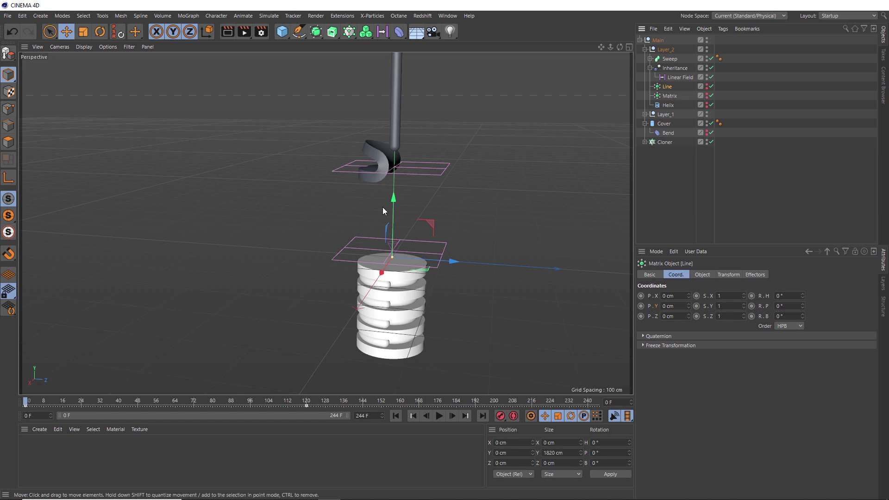
click(25, 407)
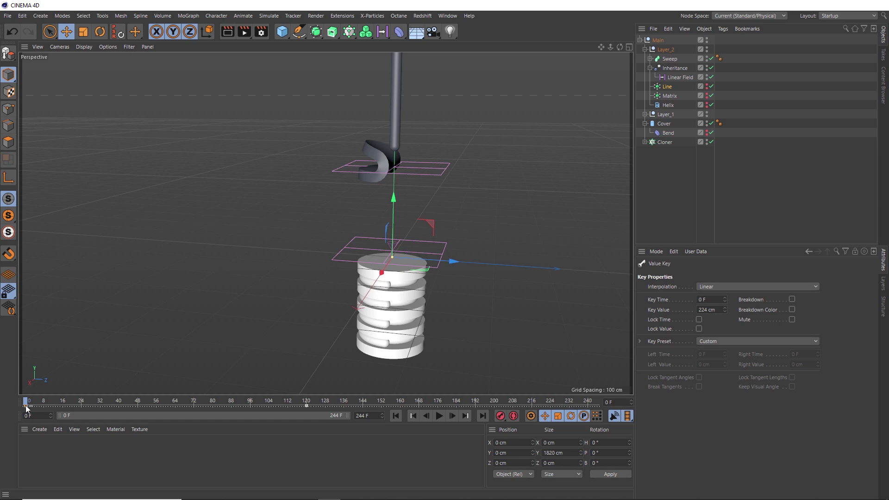
drag(26, 405, 313, 407)
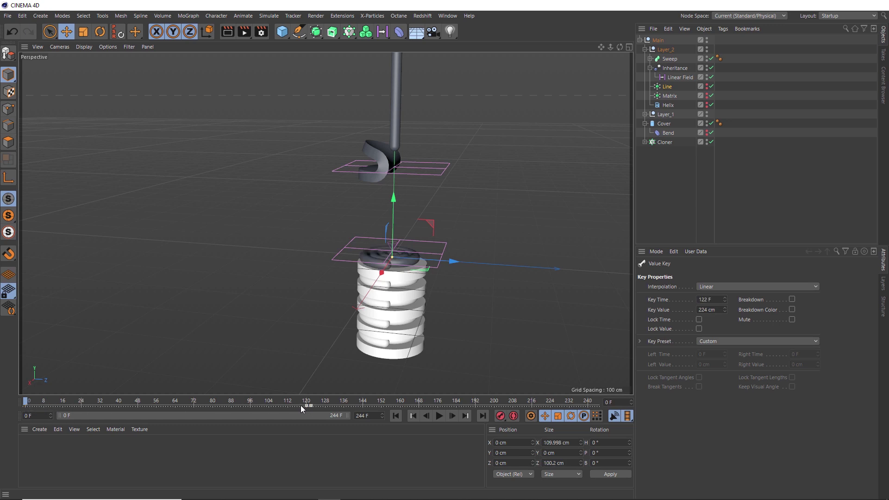
click(305, 406)
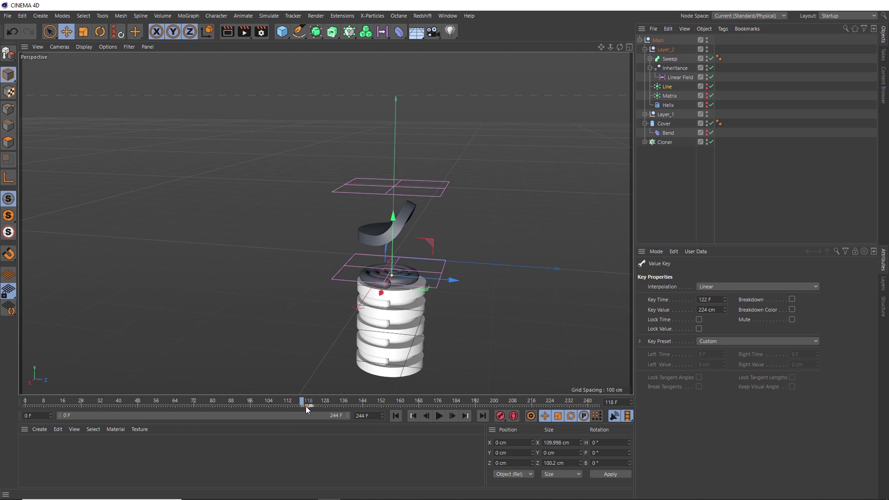
drag(305, 406, 588, 412)
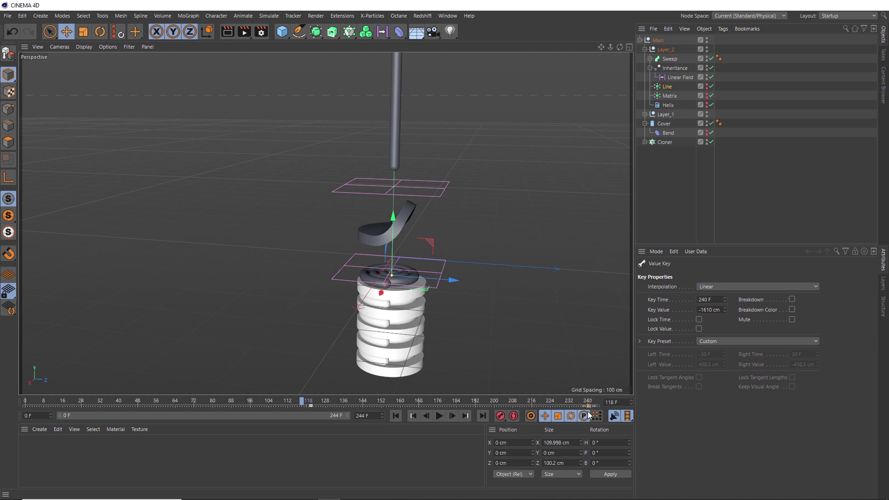
Replay the animation from the start and stop it near the end.
click(394, 416)
click(439, 416)
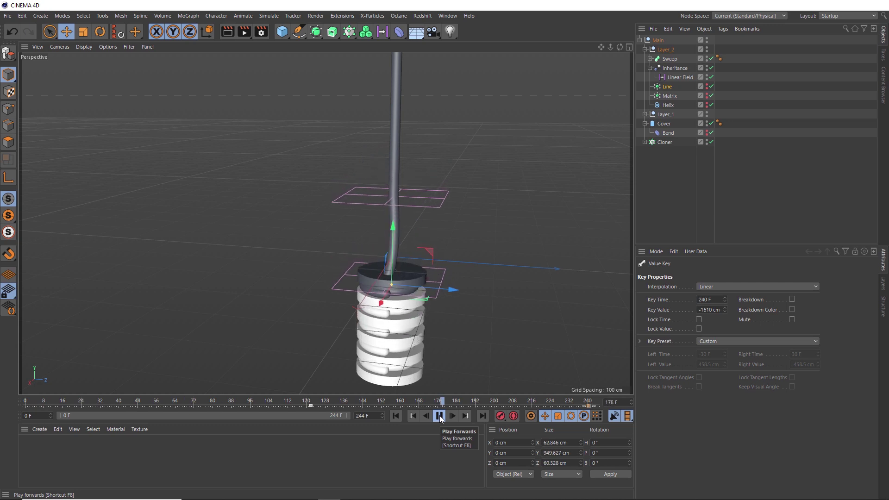
click(440, 416)
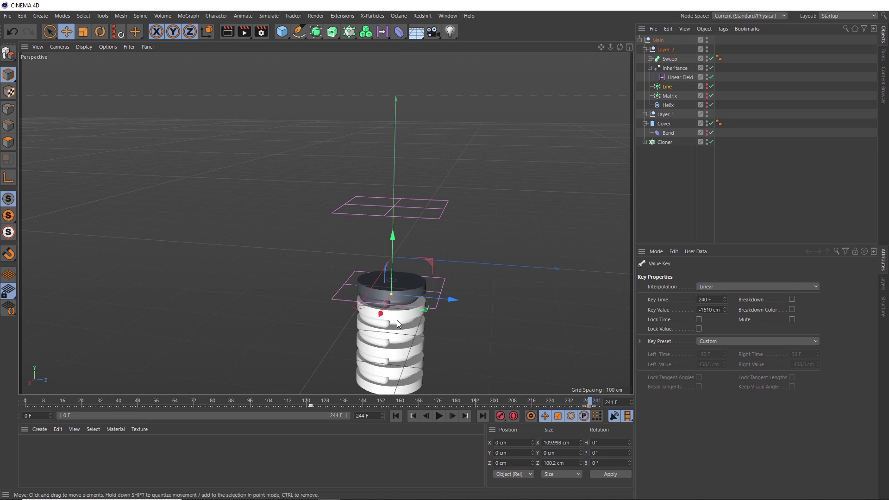
Raise the Layer_2 group to a height of 40 cm.
click(666, 49)
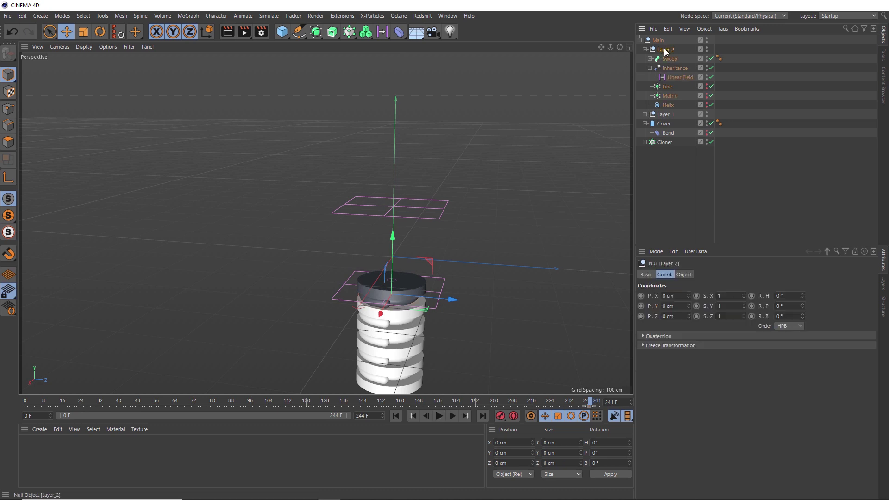
click(664, 306)
text(4)
key(Return)
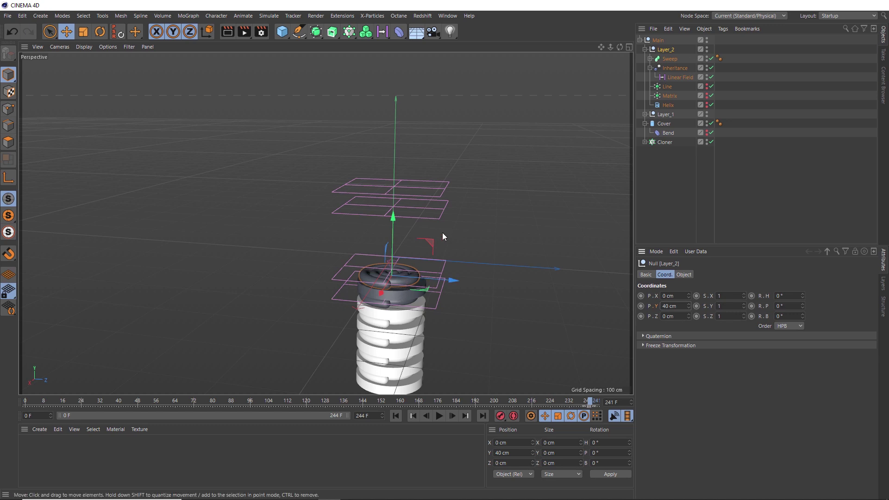
Duplicate the Cover cylinder with its Bend and group the copy under a new null.
click(645, 49)
click(658, 68)
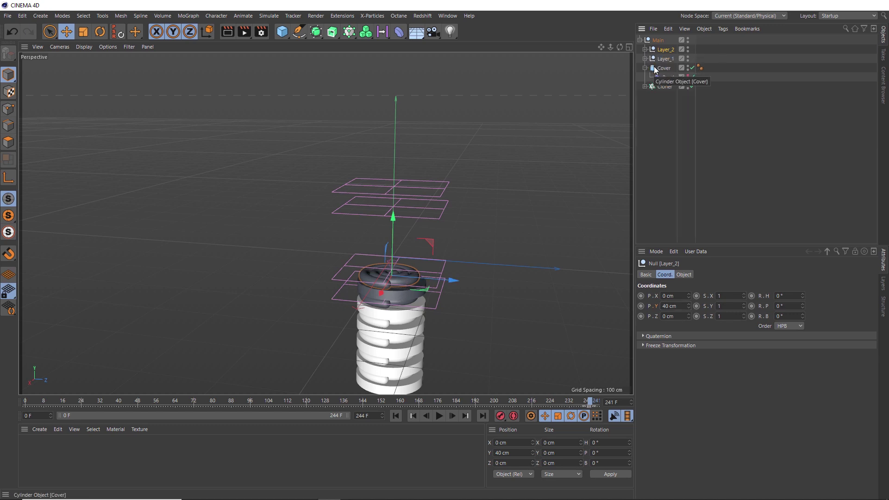
ctrl+drag(657, 68, 661, 54)
key(alt+g)
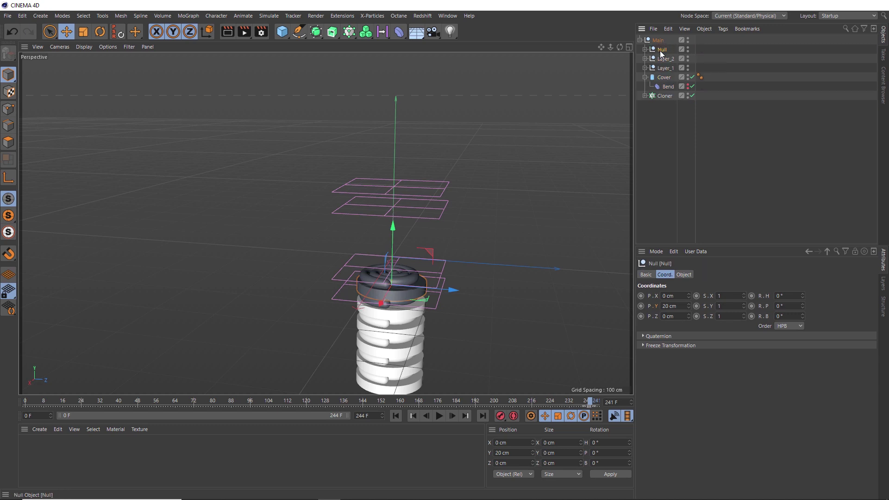
double_click(663, 49)
Name the new null Cover_2 and select both keyframes of Cover.1.
text(Cover_2)
key(Return)
click(645, 49)
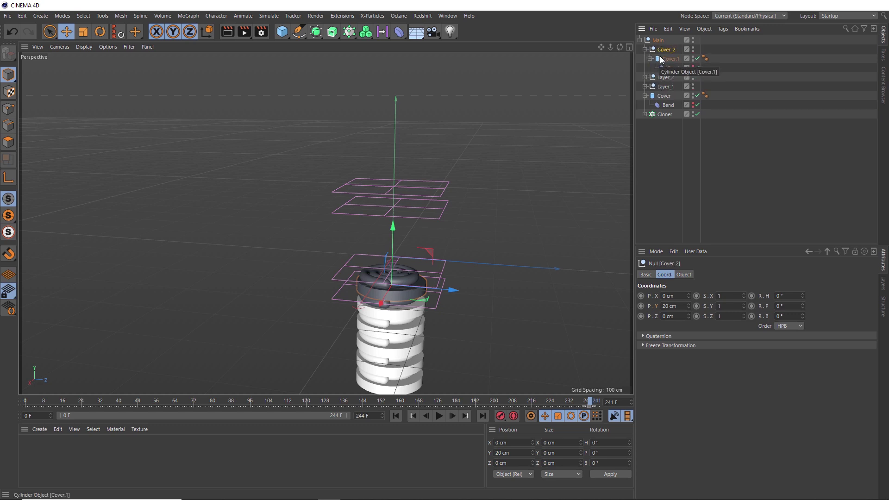
click(663, 59)
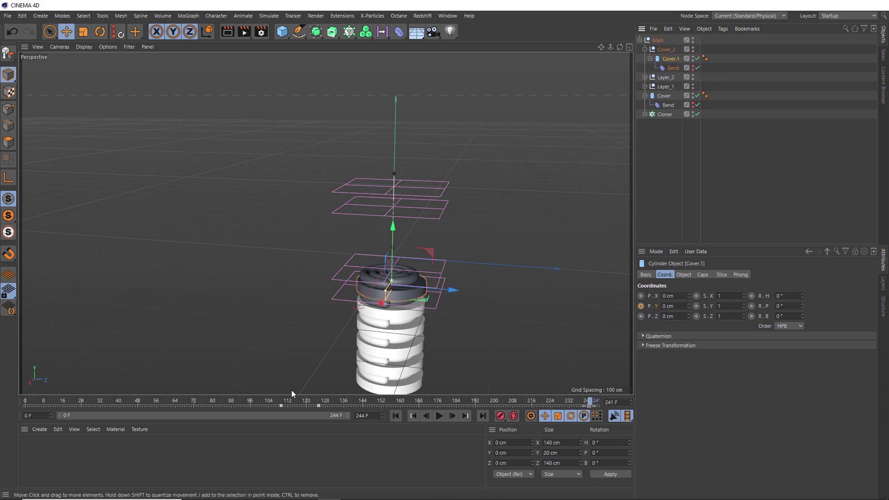
drag(271, 405, 562, 407)
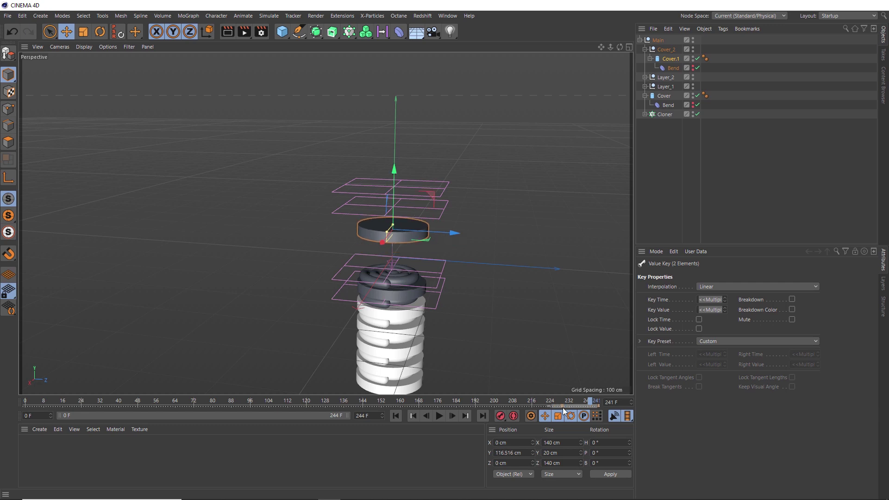
Move the Bend's keyframes to frames 230 and 240, then play to check the cover.
click(668, 67)
click(311, 406)
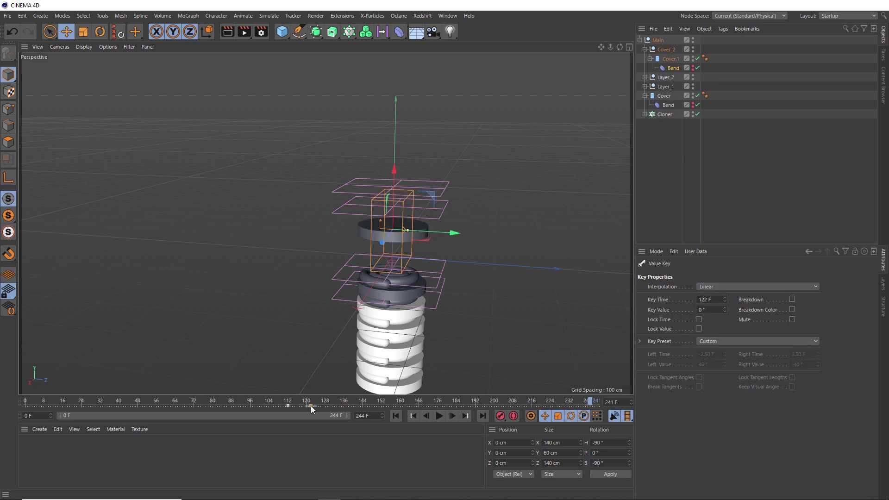
drag(310, 406, 505, 406)
drag(592, 408, 589, 408)
drag(282, 406, 565, 407)
click(667, 49)
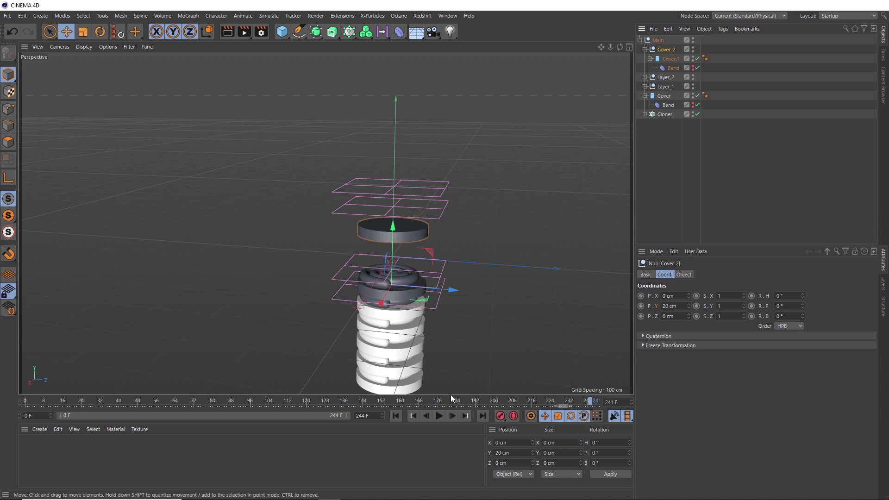
click(439, 416)
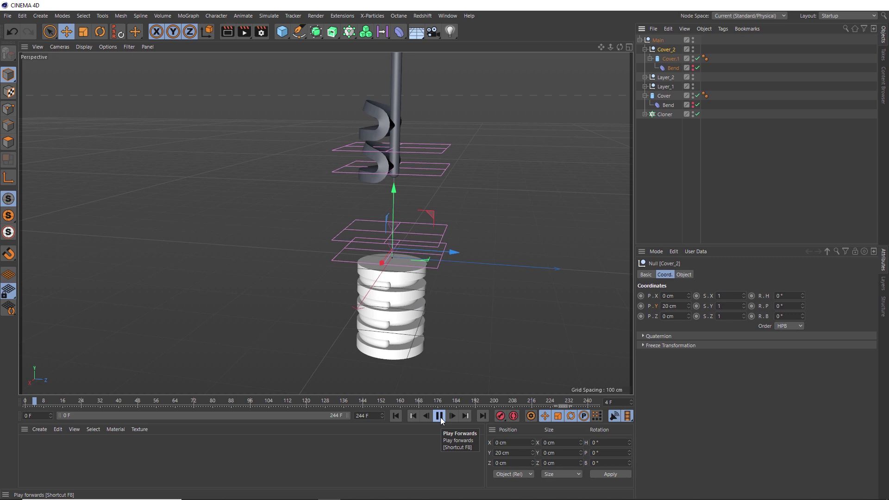
Stop playback, go to frame 244, and set Cover_2's height to -20 cm.
click(440, 417)
click(548, 401)
drag(555, 402, 600, 402)
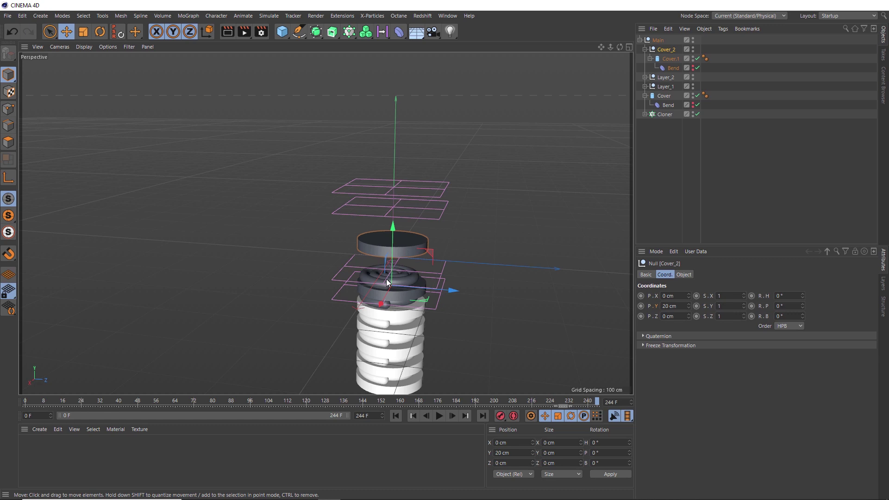
click(669, 306)
text(0)
key(Return)
text(-2)
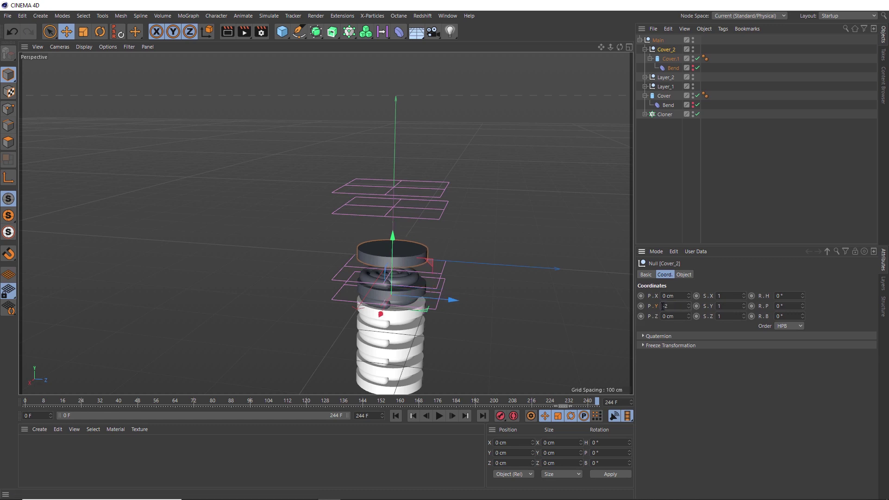
text(0)
key(Return)
Lower Cover_2 further to -26 cm, checking its fit on the stack from eye level.
alt+drag(389, 278, 405, 251)
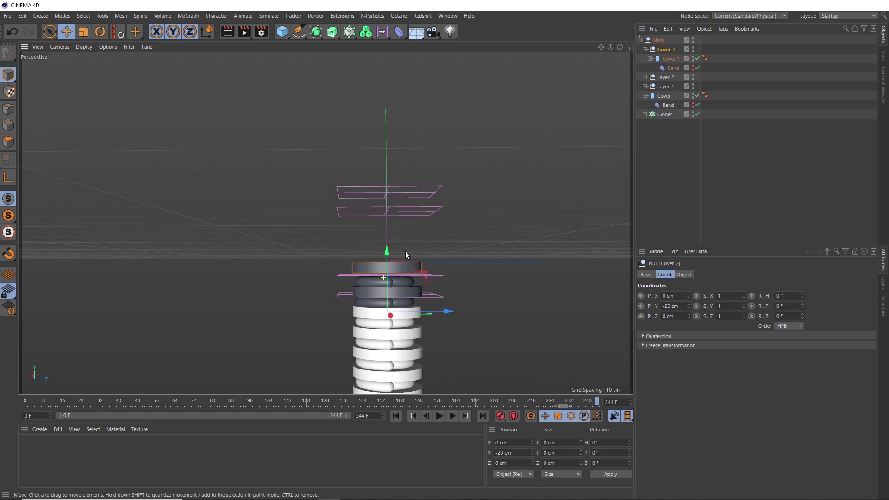
scroll(396, 259, up, 5)
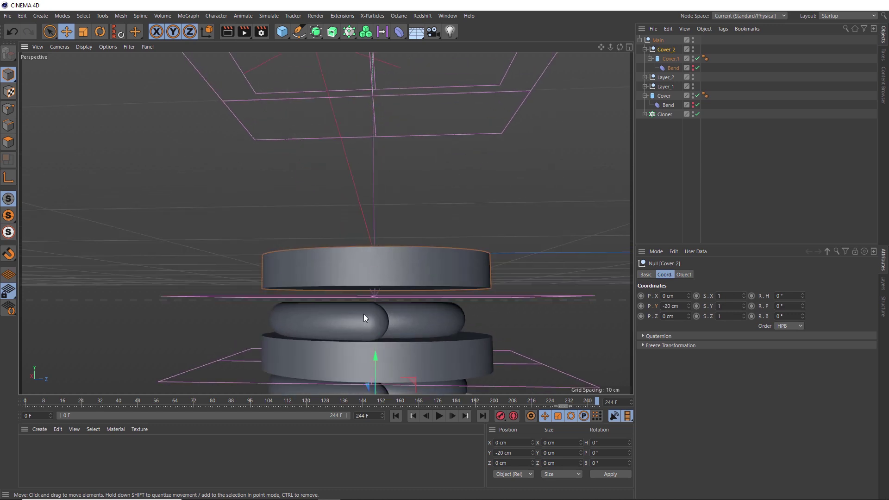
click(672, 307)
text(-26)
key(Return)
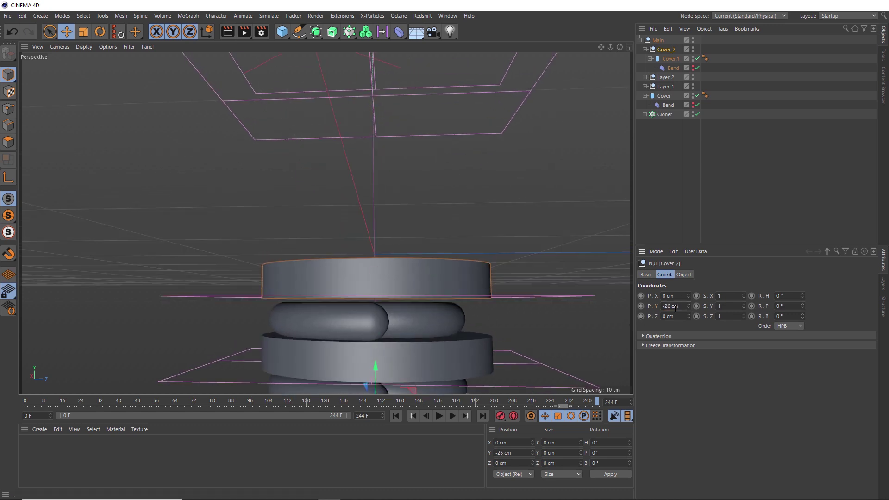
scroll(674, 310, down, 2)
scroll(675, 309, up, 1)
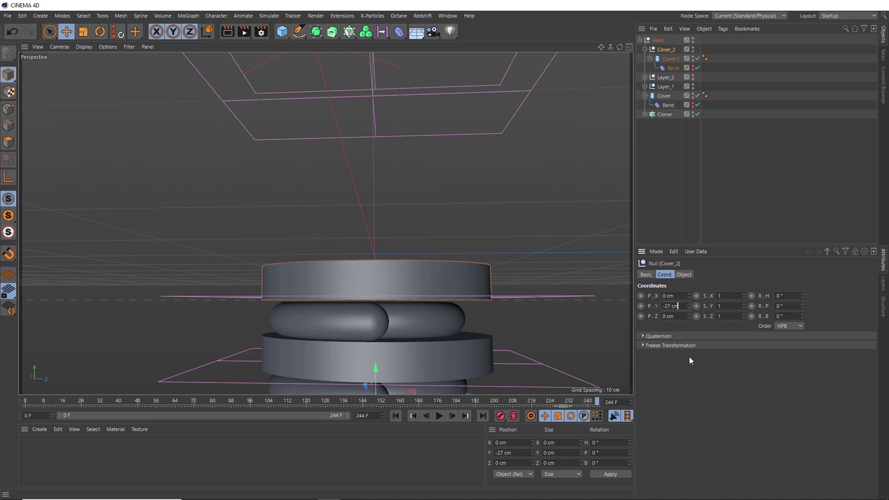
alt+drag(334, 318, 333, 336)
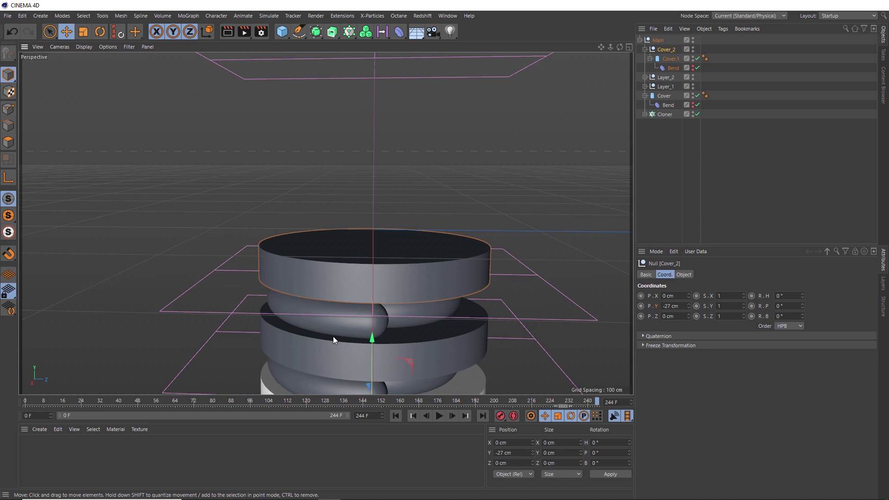
Add a camera with an 80 mm Portrait focal length framing the stacked covers.
click(432, 35)
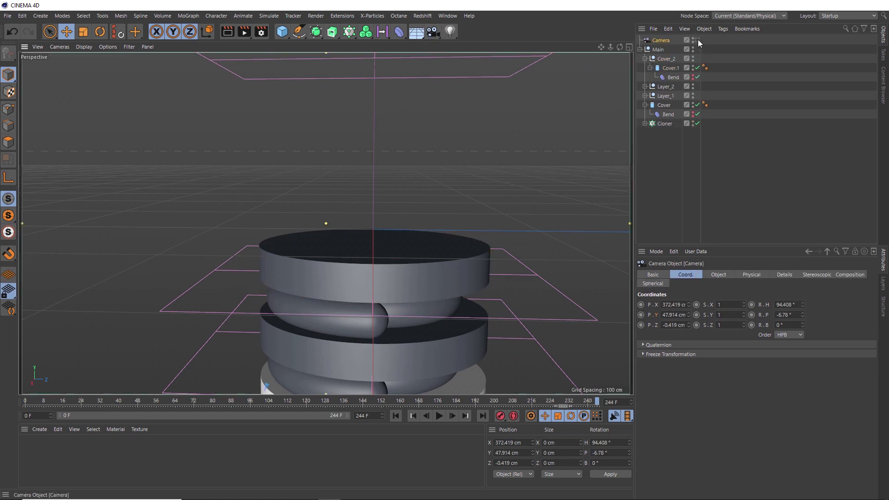
click(724, 274)
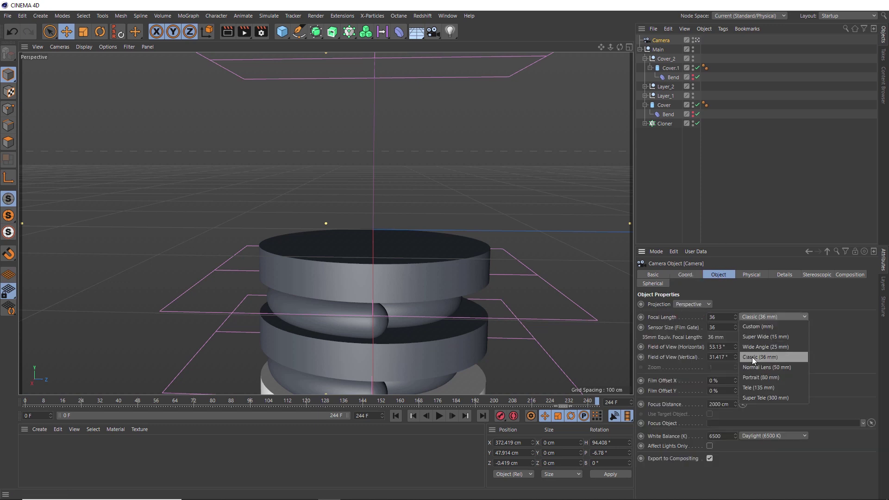
click(757, 376)
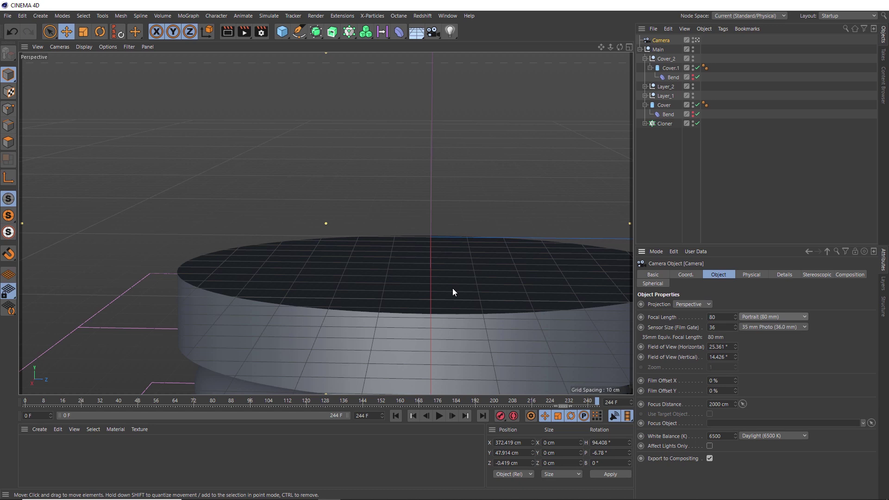
scroll(453, 291, down, 5)
alt+drag(356, 194, 335, 218)
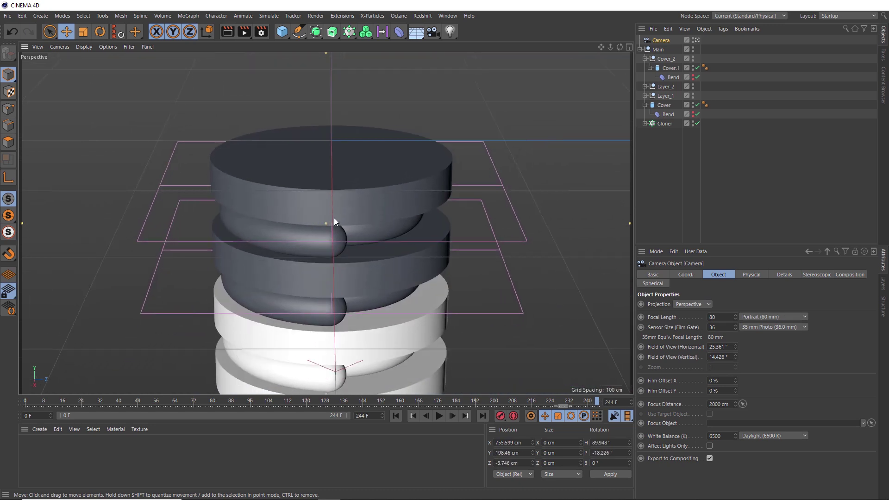
Hide the field planes and the workplane grid using the viewport filter.
click(131, 47)
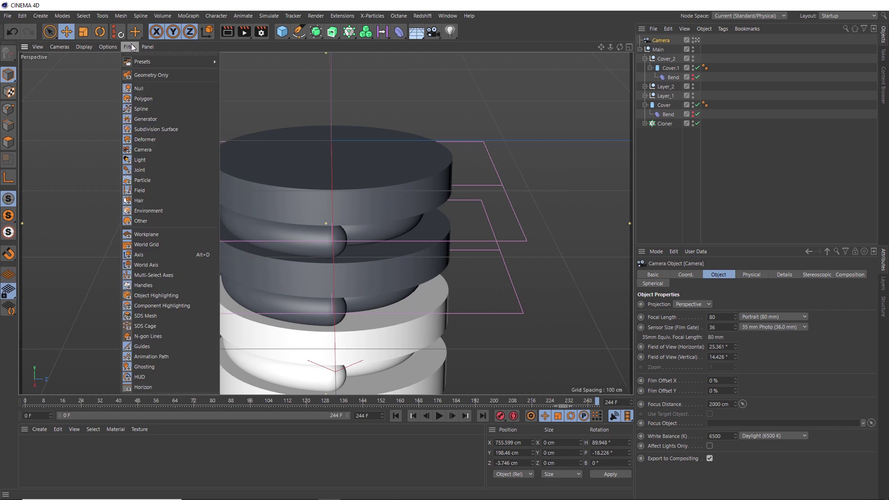
click(151, 194)
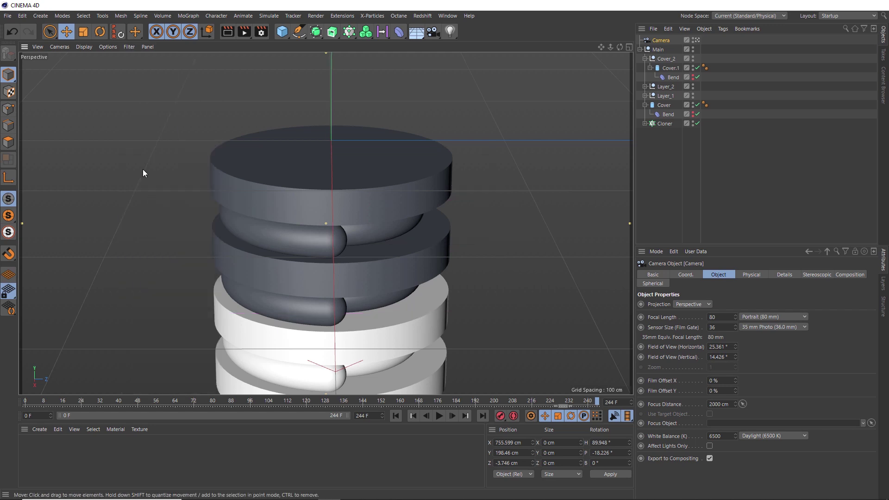
click(126, 48)
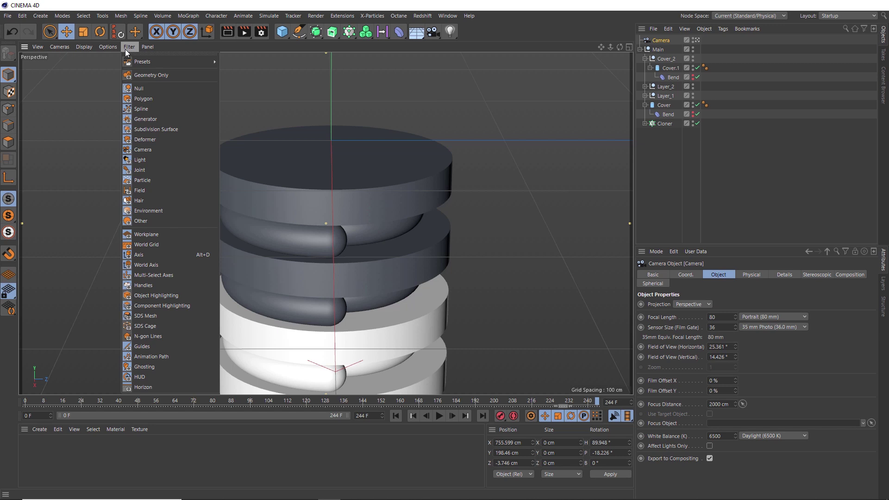
click(151, 234)
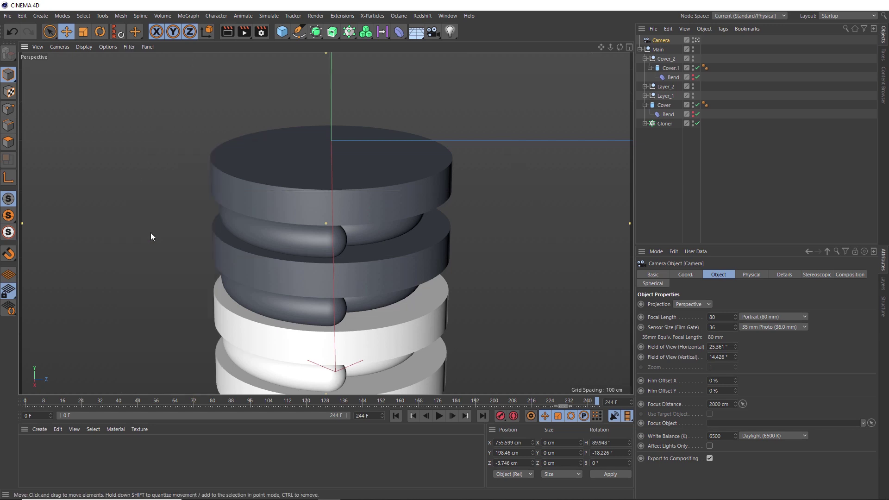
Play the camera view from frame 0, pause midway, jump to frame 244, then return to start.
click(397, 415)
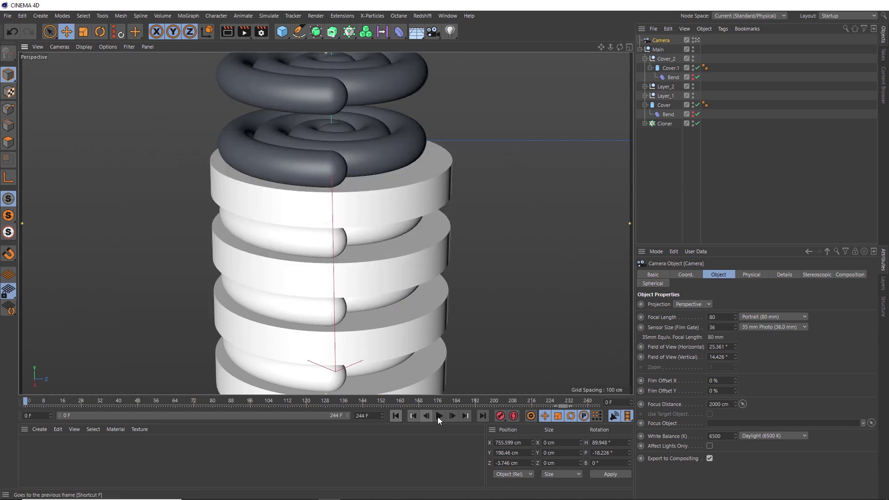
click(439, 416)
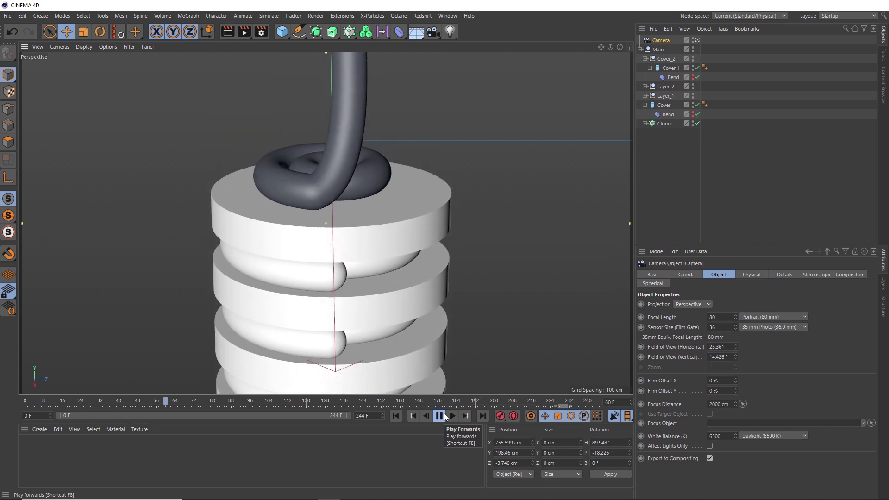
click(440, 416)
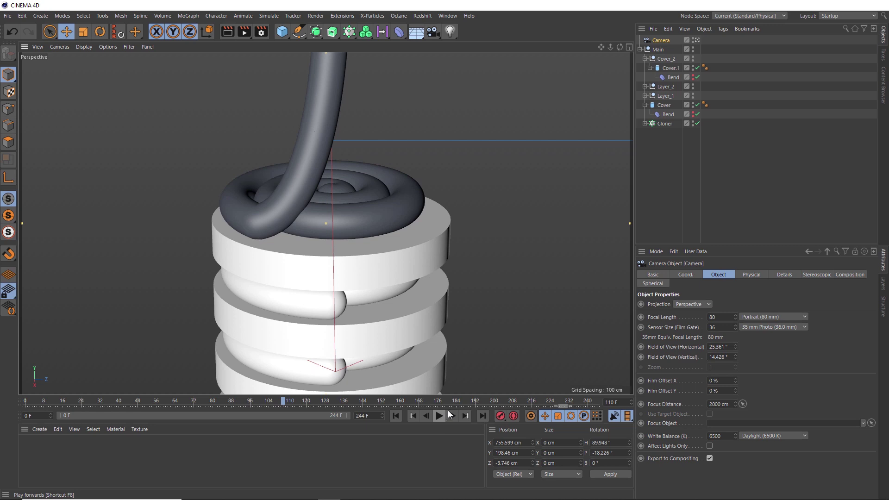
drag(588, 403, 606, 405)
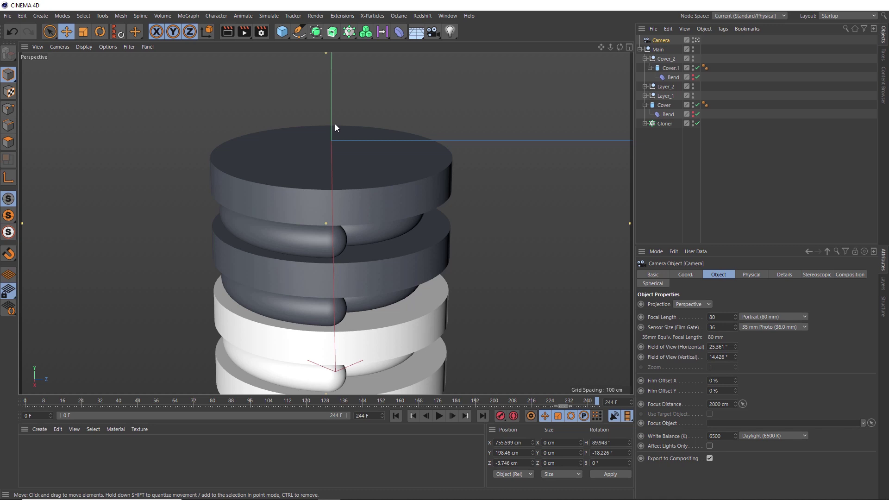
click(410, 416)
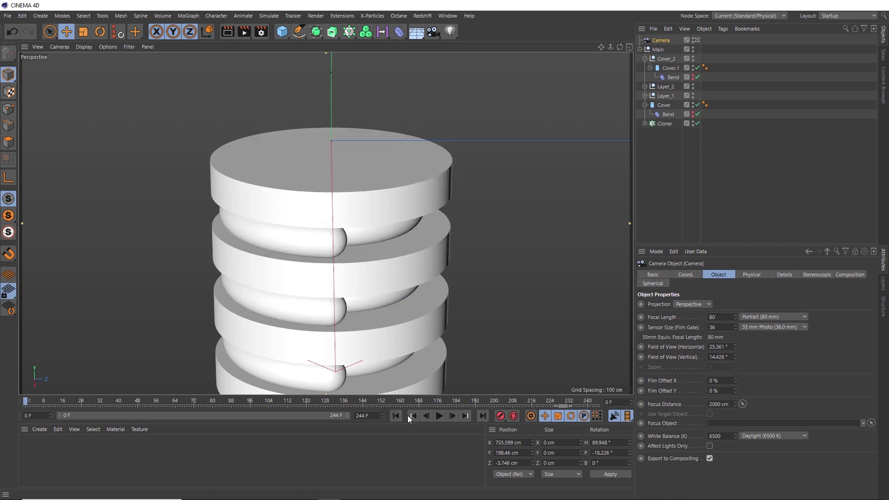